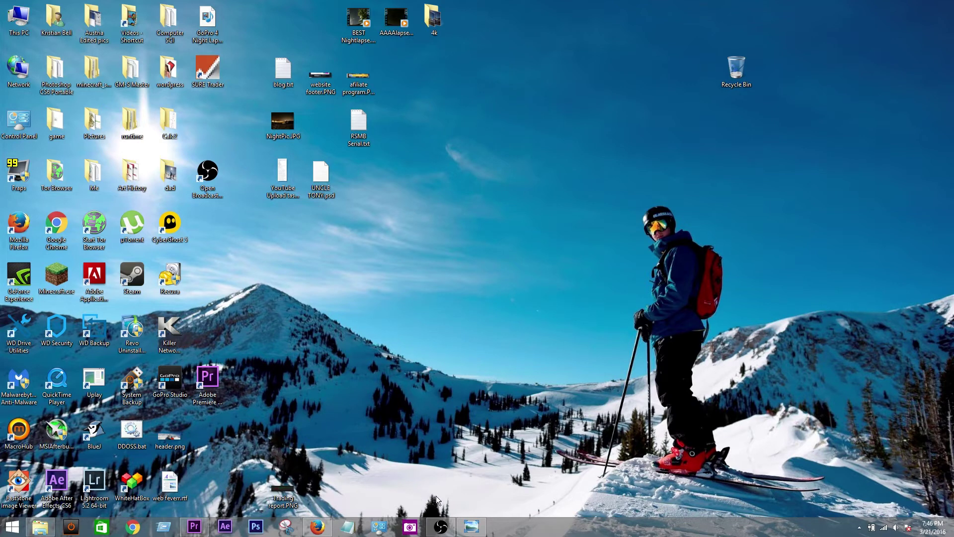
View the SD card photo in Photo Viewer, close it, then minimize the recording software
left_click(471, 526)
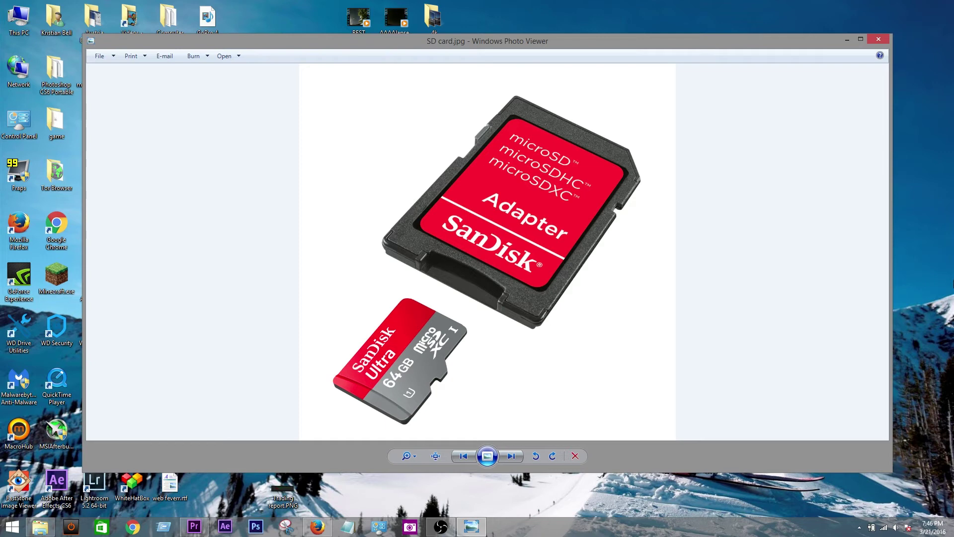
left_click_drag(818, 36, 726, 72)
left_click(787, 76)
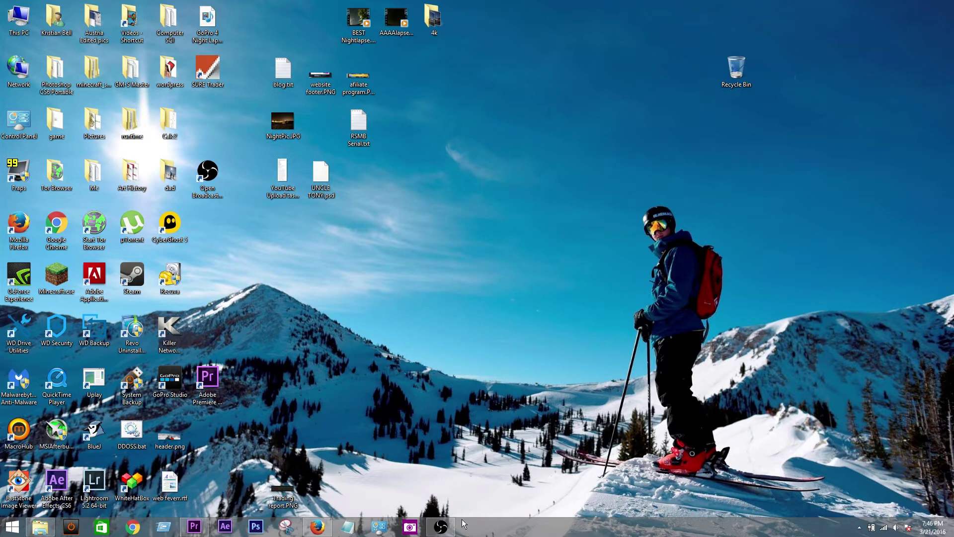
left_click(440, 526)
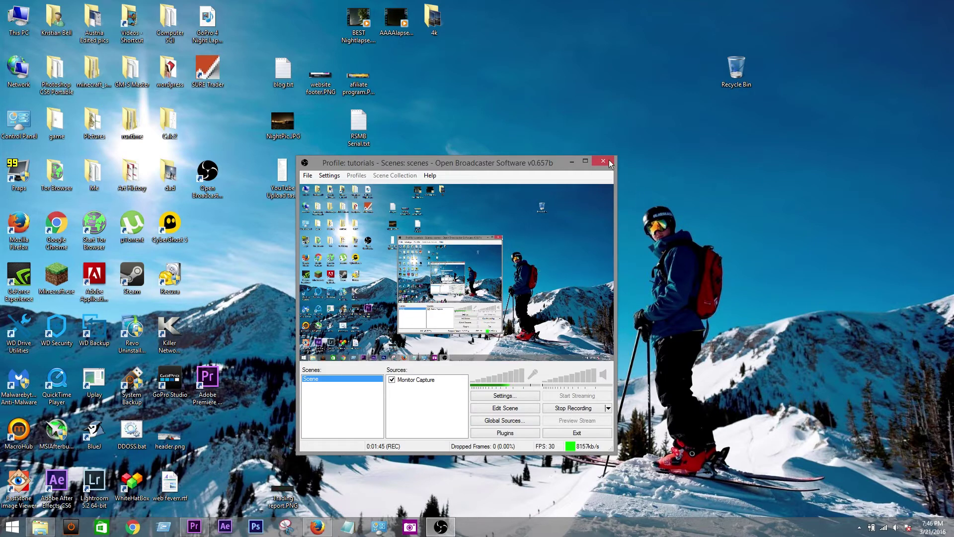
left_click(573, 161)
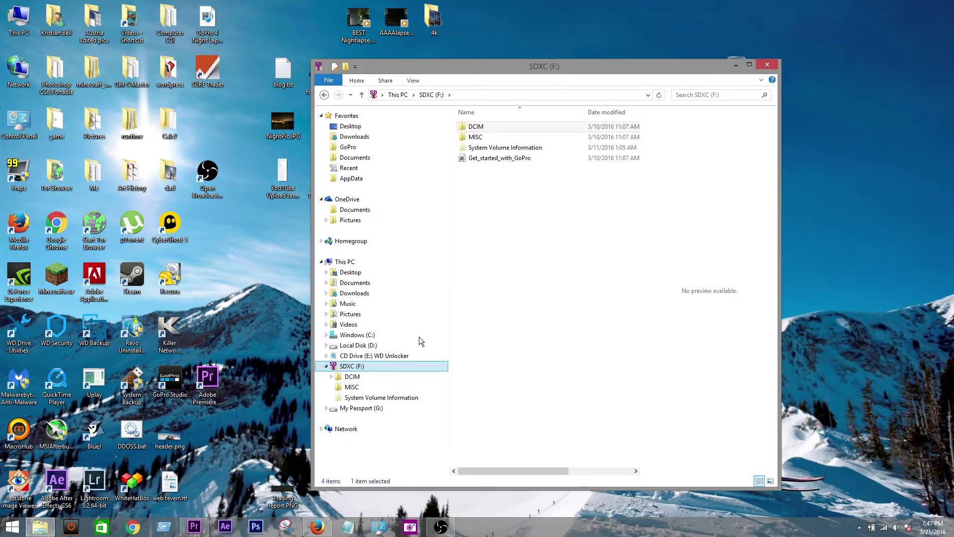
Open SDXC (F:) > DCIM > 101GOPRO and select all 1,098 GoPro photos
left_click(346, 369)
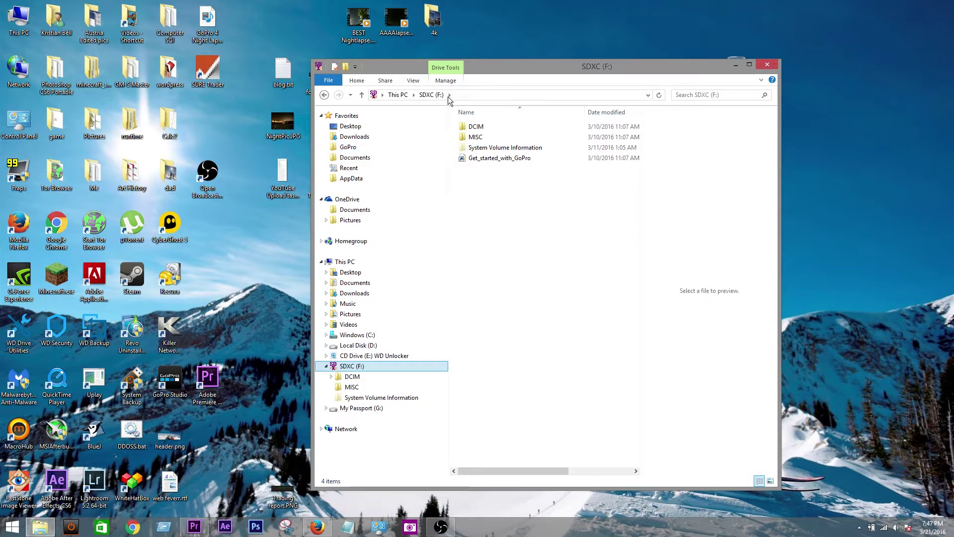
double_click(488, 128)
left_click(489, 128)
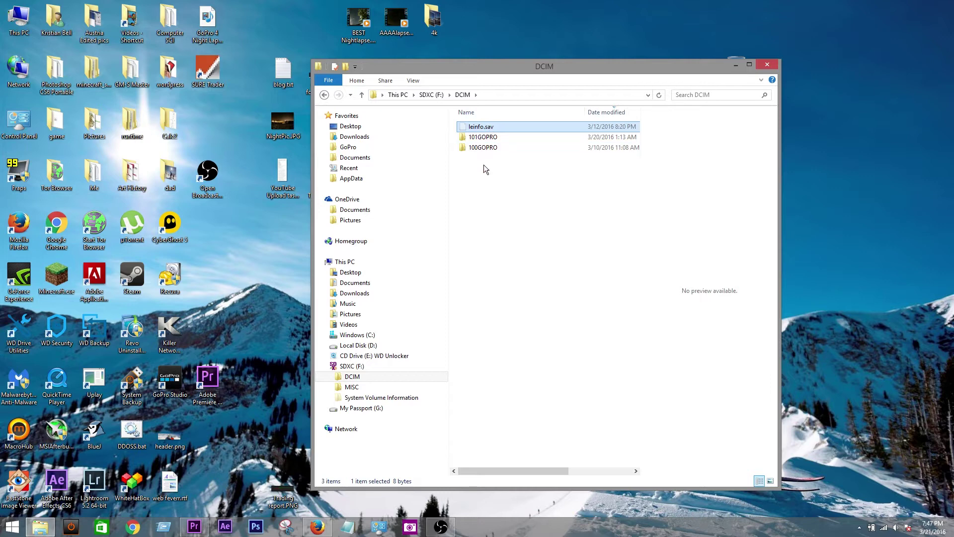
left_click(476, 142)
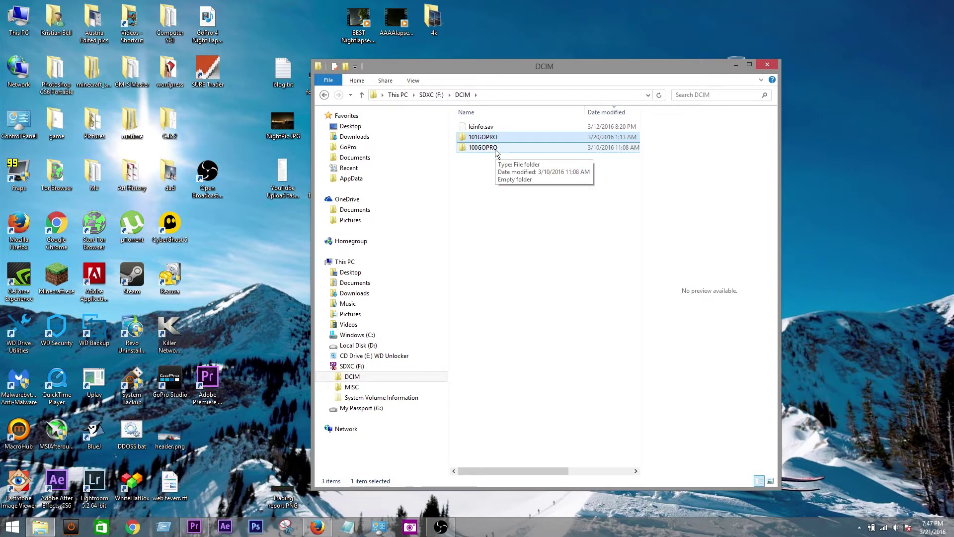
left_click(482, 171)
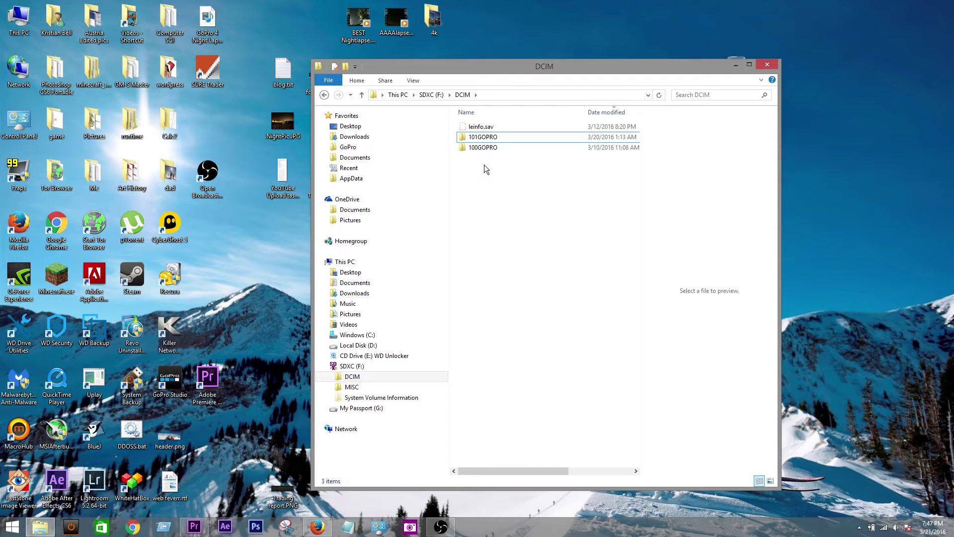
double_click(475, 138)
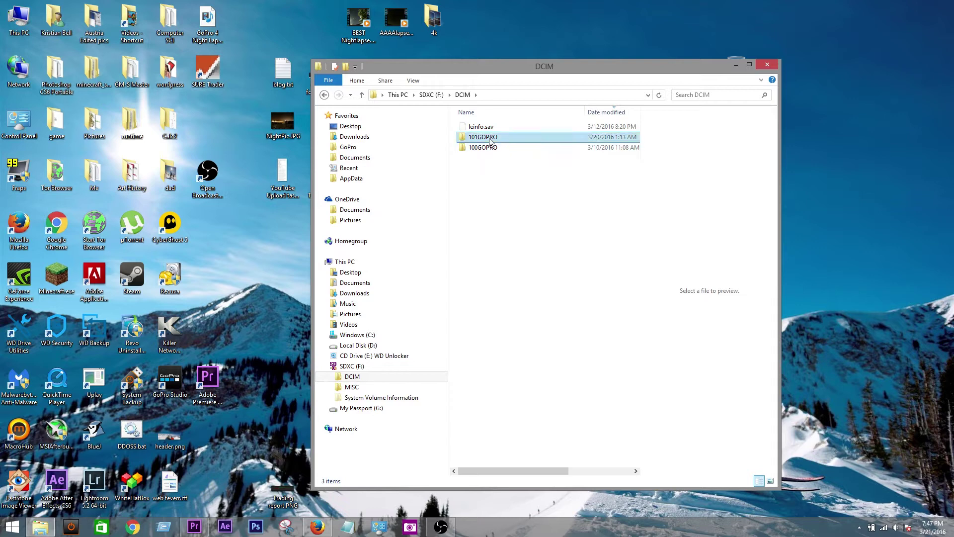
scroll(547, 189, "down", 20)
scroll(564, 189, "up", 20)
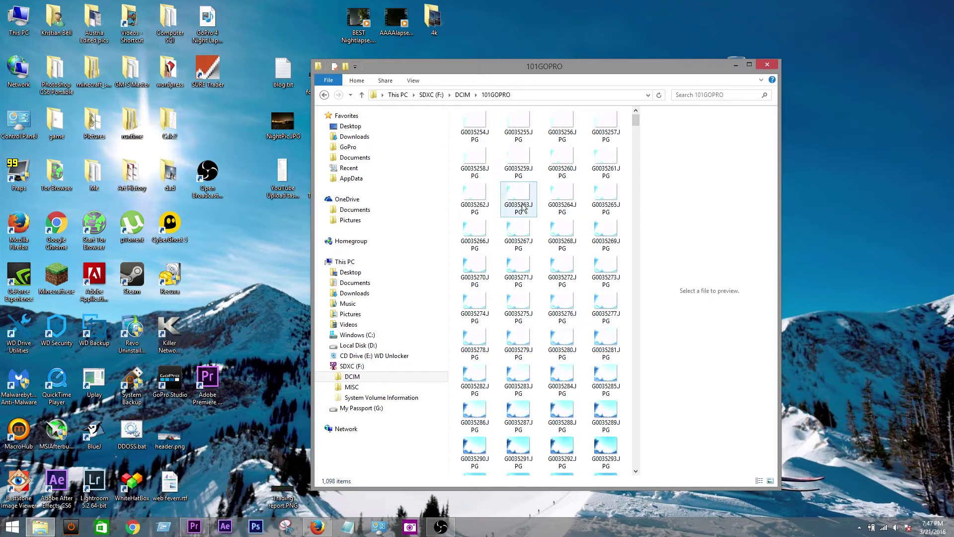
key("ctrl+a")
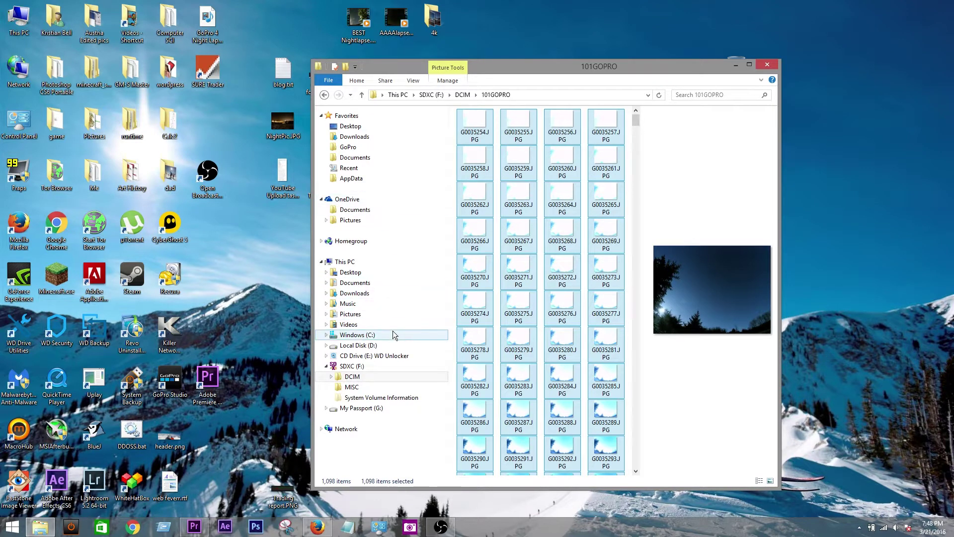
Create a new folder named 'Night Lapse Picutures' on Local Disk (D:)
left_click(393, 349)
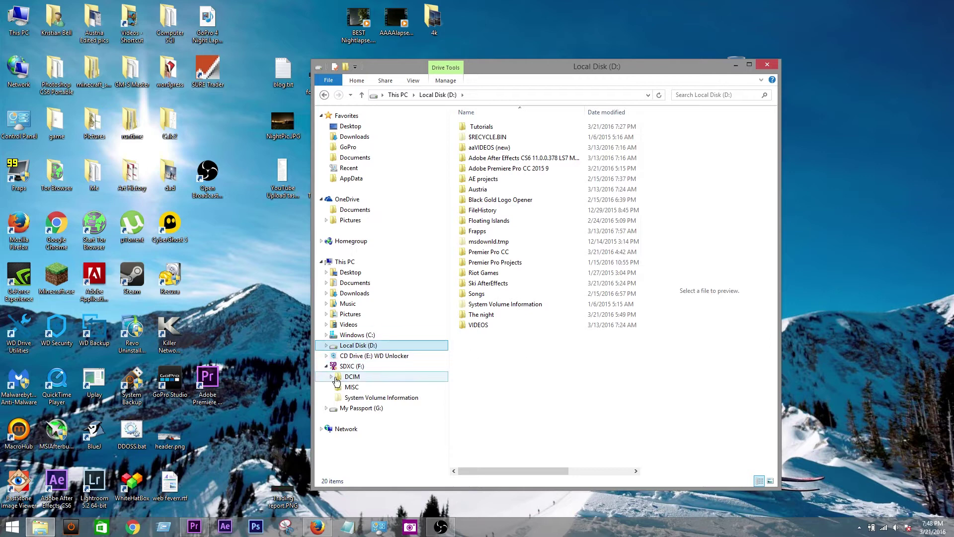
right_click(485, 345)
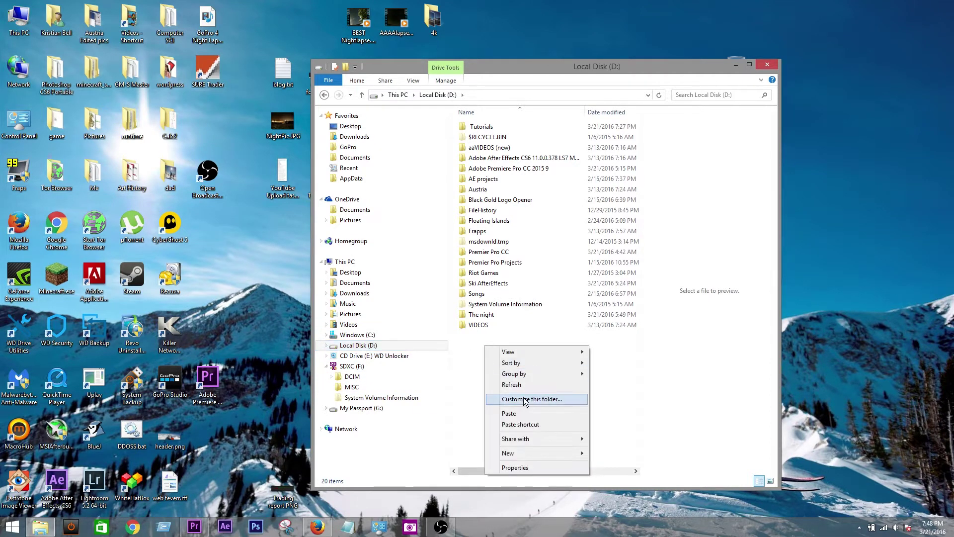
mouse_move(530, 369)
mouse_move(527, 453)
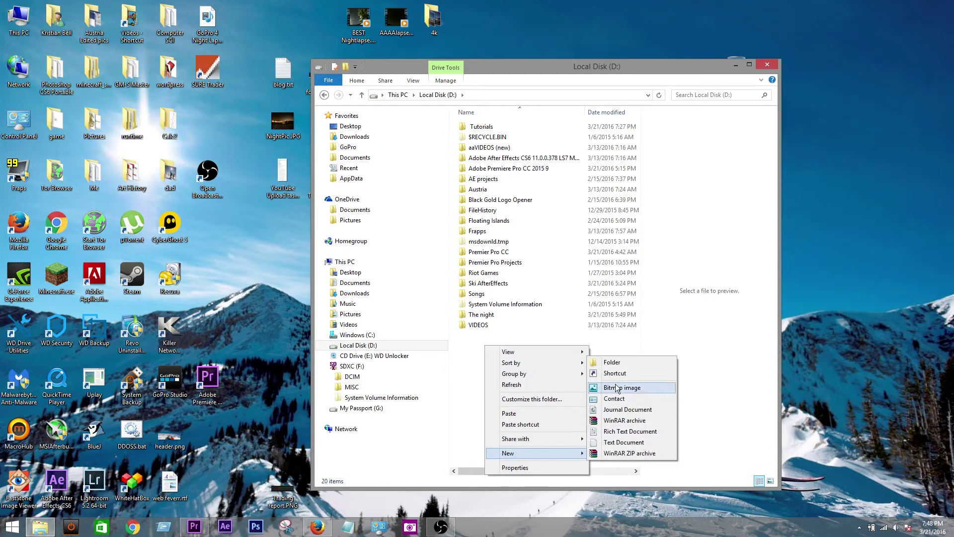
left_click(615, 367)
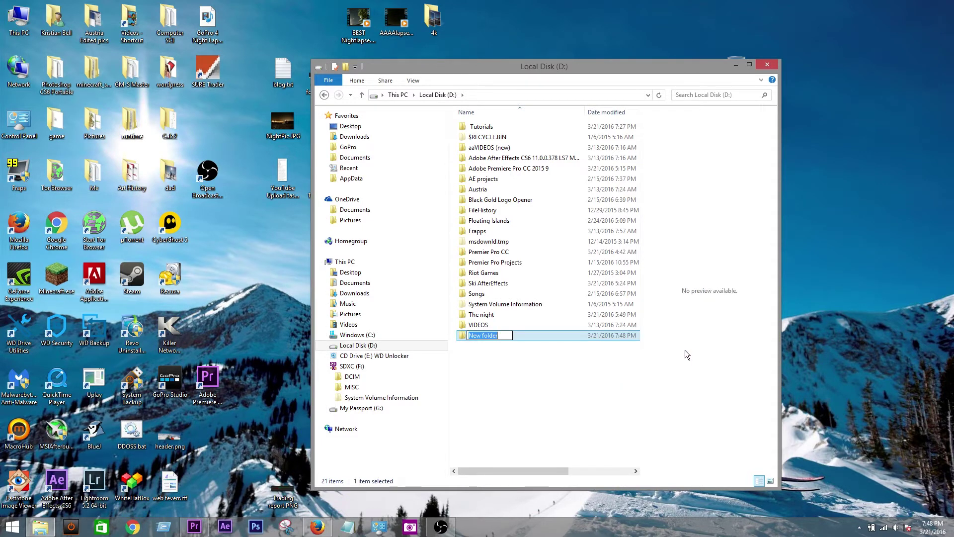
type("Night Lapse Picut")
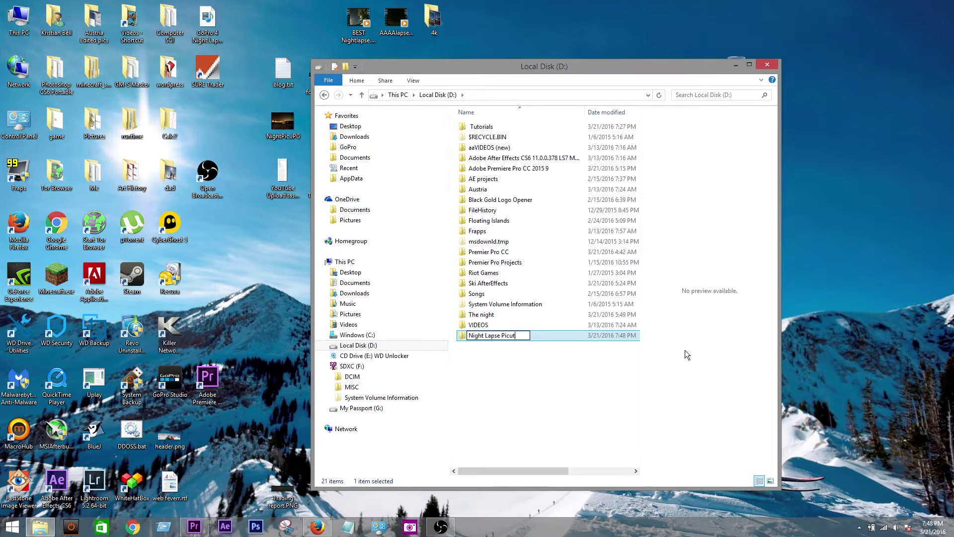
type("ures")
key("Return")
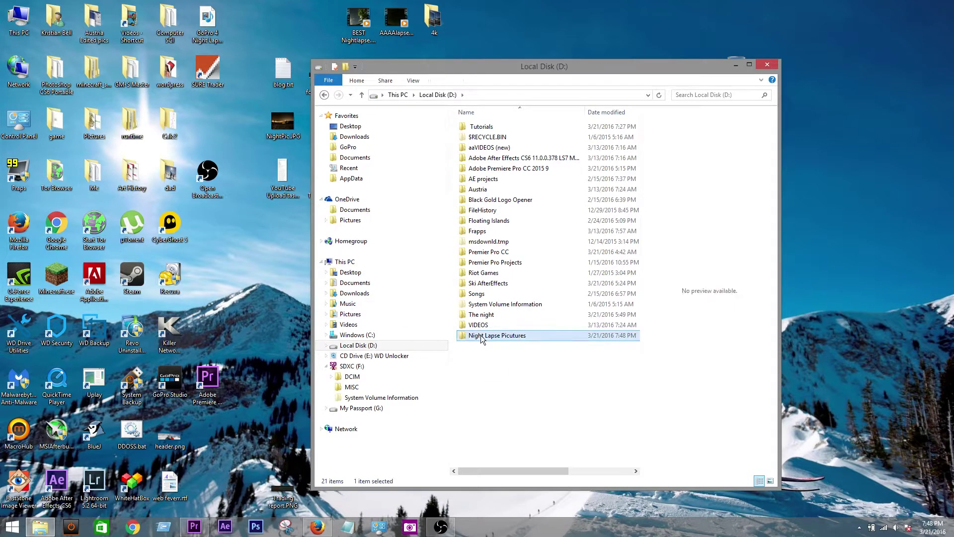
Paste the copied photos into Night Lapse Picutures and return to Local Disk (D:)
double_click(463, 334)
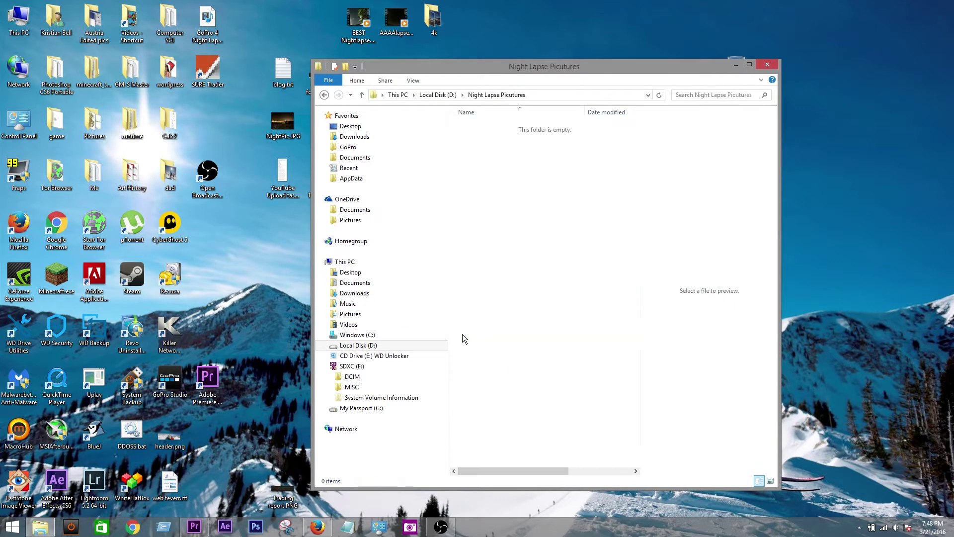
right_click(484, 225)
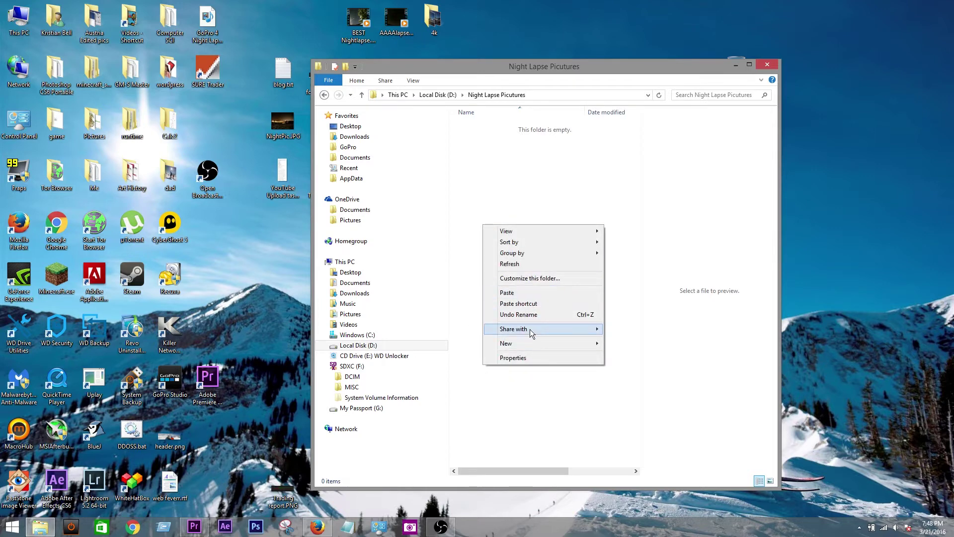
left_click(535, 294)
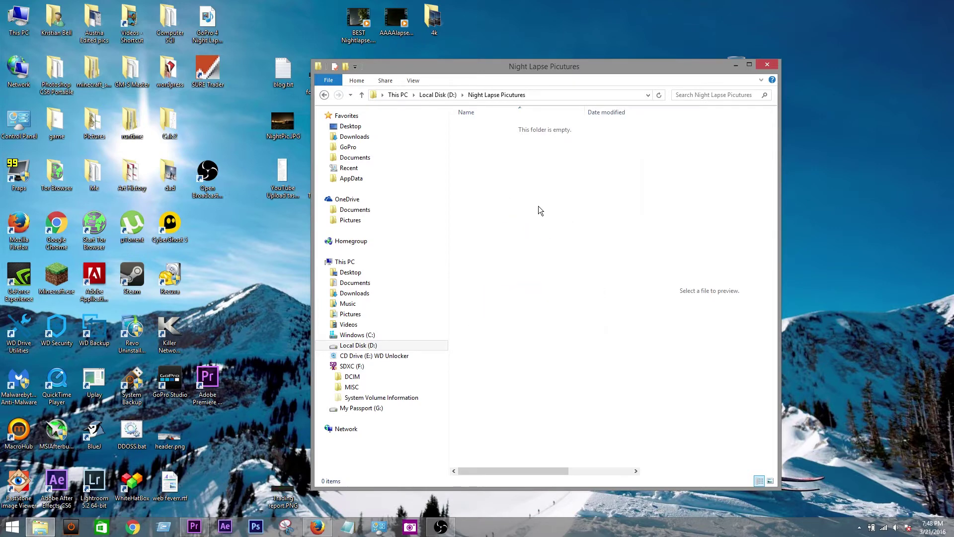
left_click(324, 95)
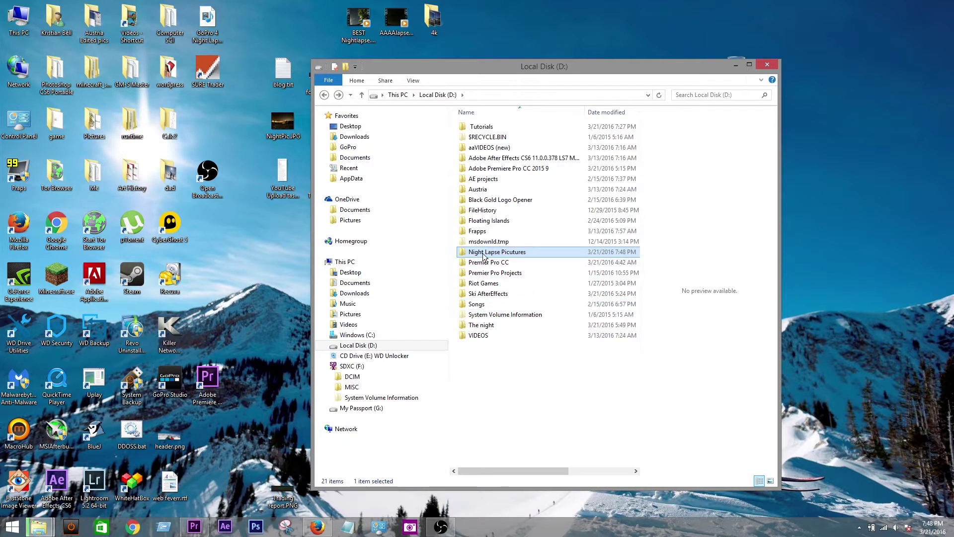
Open the Night Lapse Picutures folder and check the photo copy progress
mouse_move(485, 256)
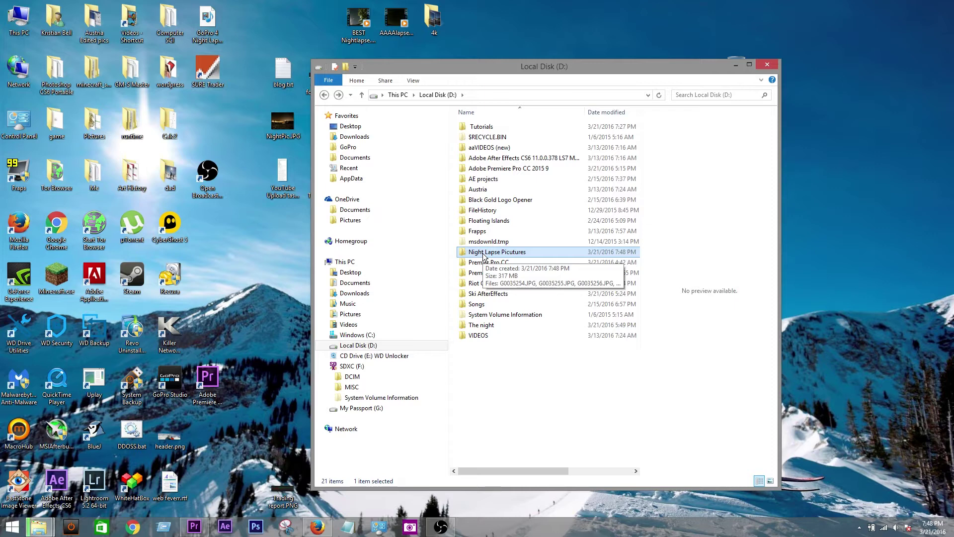
left_click_drag(485, 253, 485, 360)
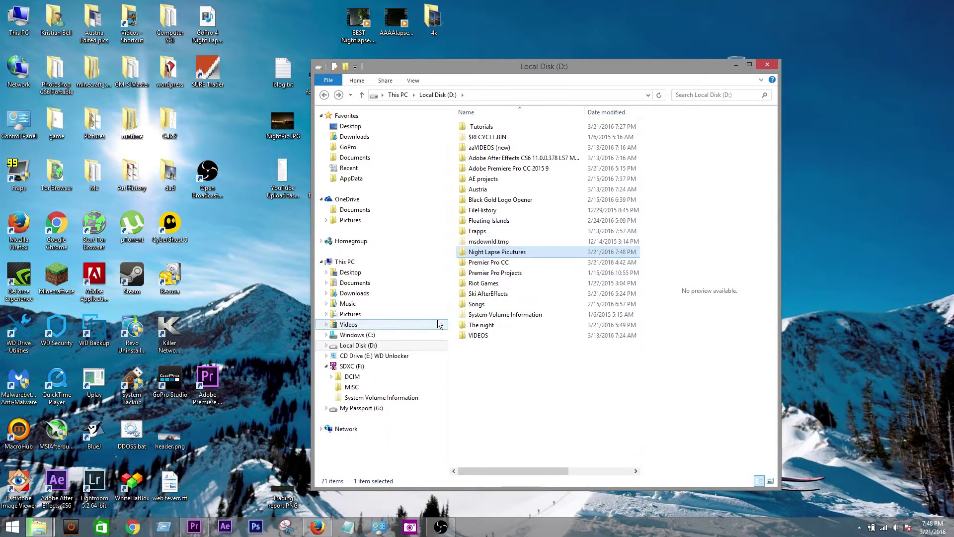
double_click(512, 253)
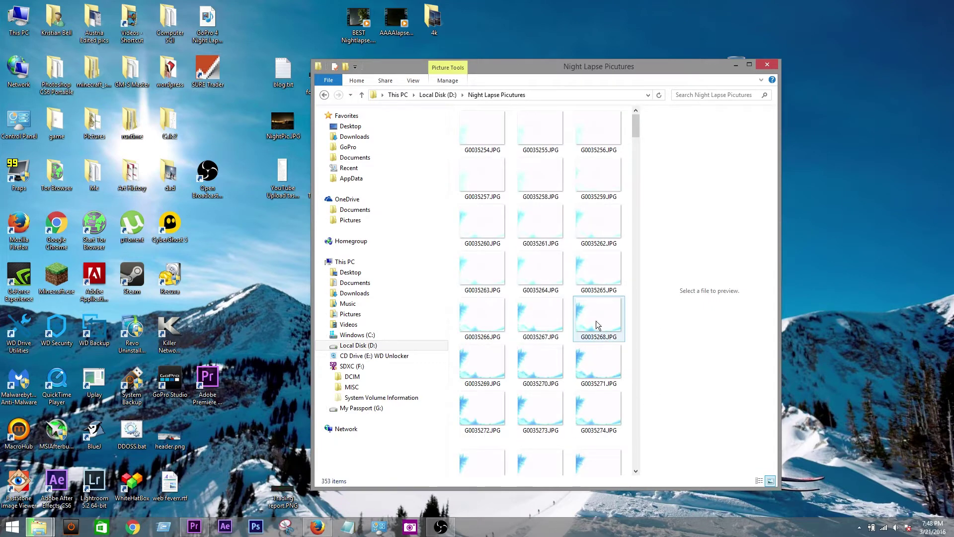
scroll(551, 343, "up", 5)
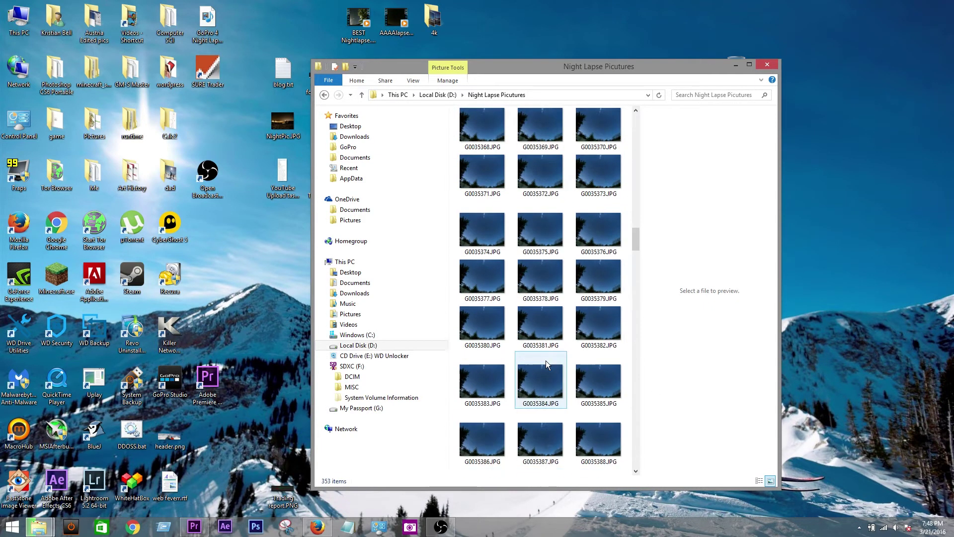
scroll(551, 345, "up", 3)
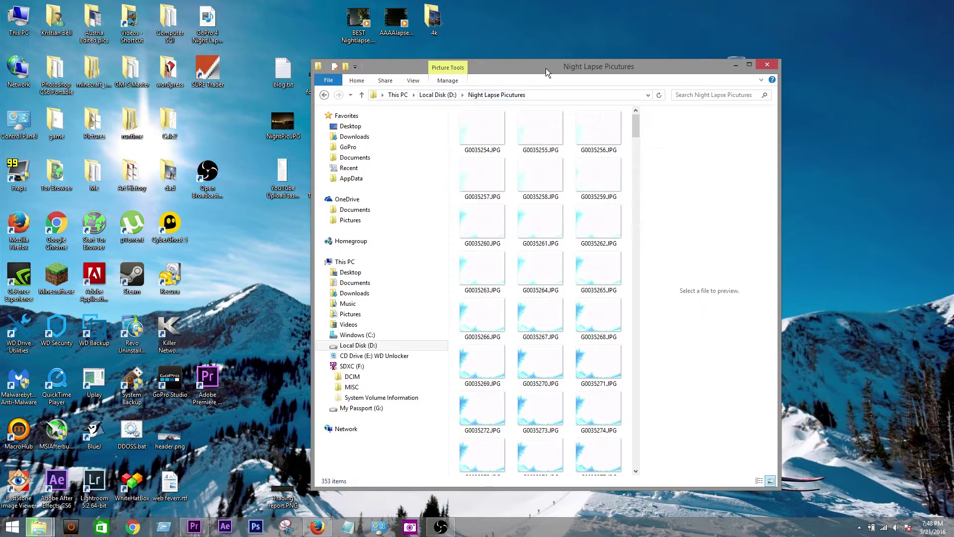
left_click_drag(547, 69, 637, 65)
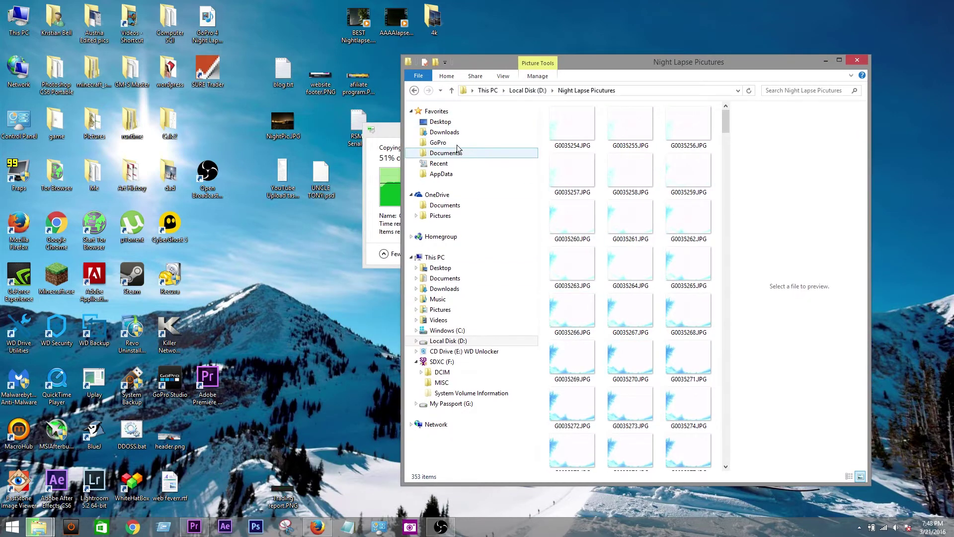
left_click(382, 141)
left_click(447, 424)
Browse the SD card's DCIM\101GOPRO photos, then close the Explorer window
left_click(440, 365)
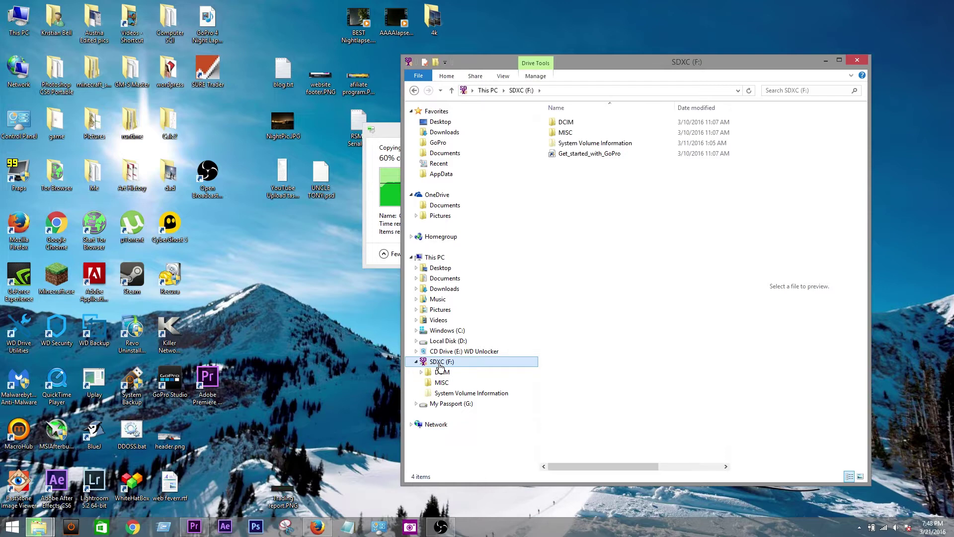
double_click(583, 122)
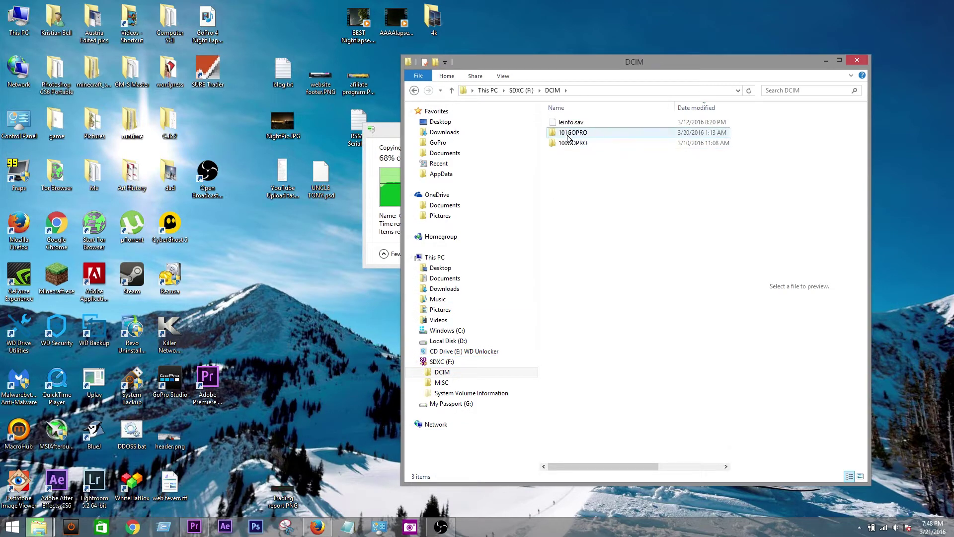
double_click(570, 133)
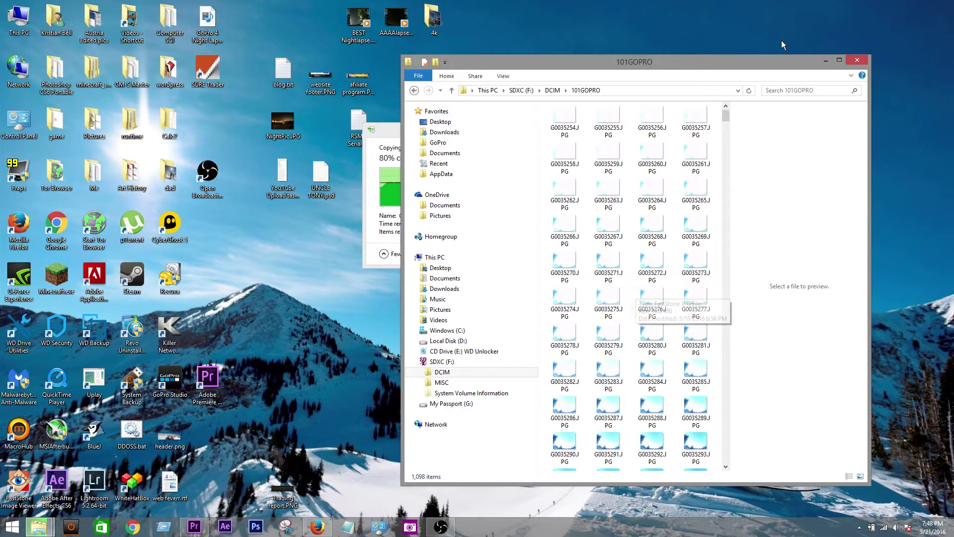
left_click(857, 59)
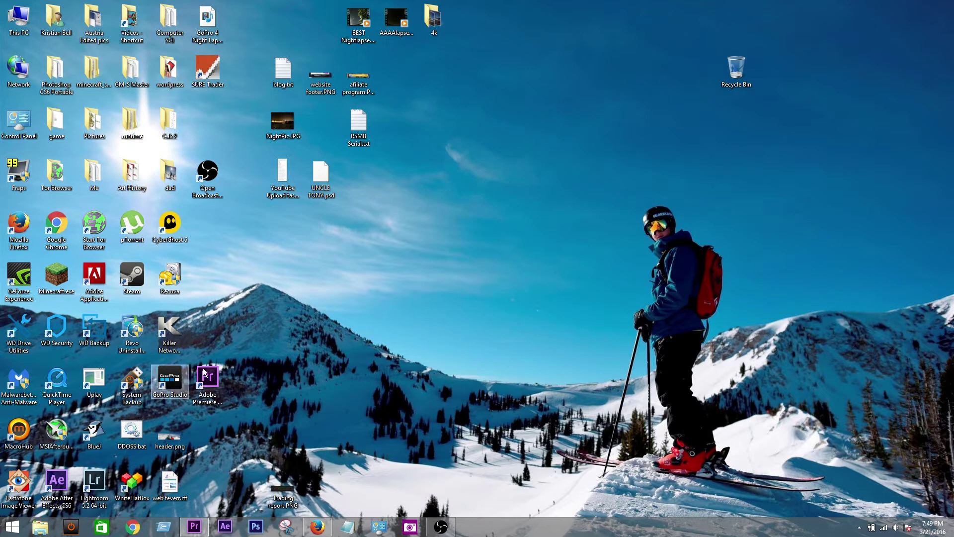
Launch GoPro Studio and import all 1,098 photos from D:\Night Lapse Pictures as one image sequence
double_click(171, 381)
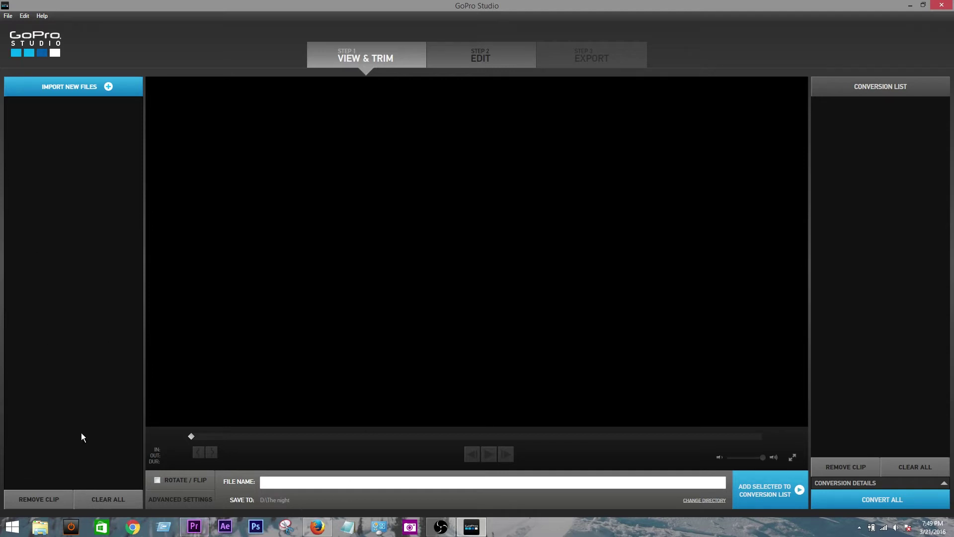
left_click(40, 526)
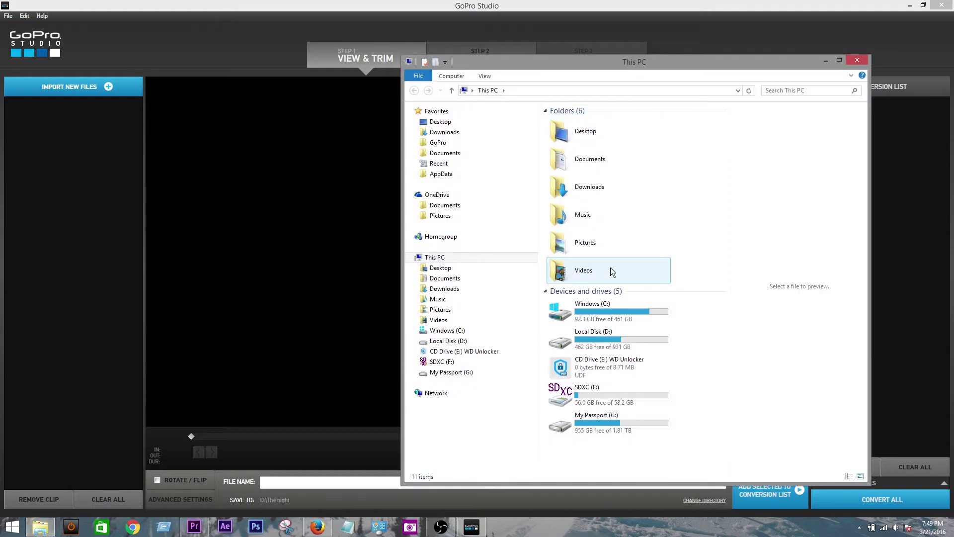
double_click(609, 341)
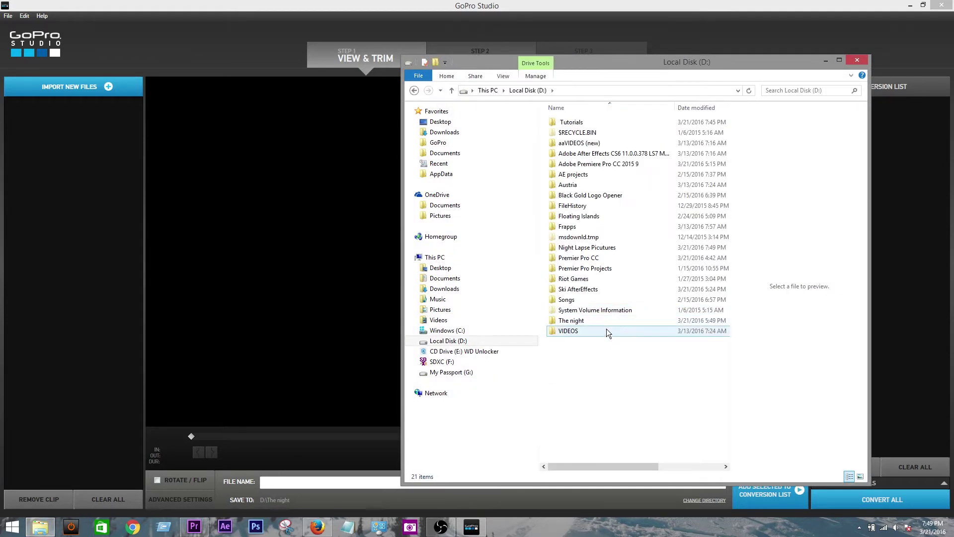
double_click(595, 247)
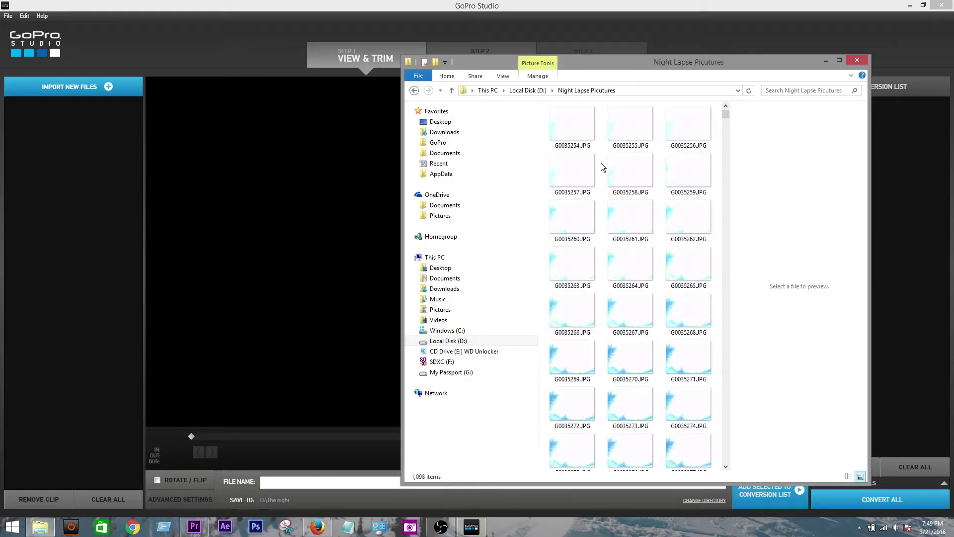
key("ctrl+a")
left_click_drag(580, 132, 85, 230)
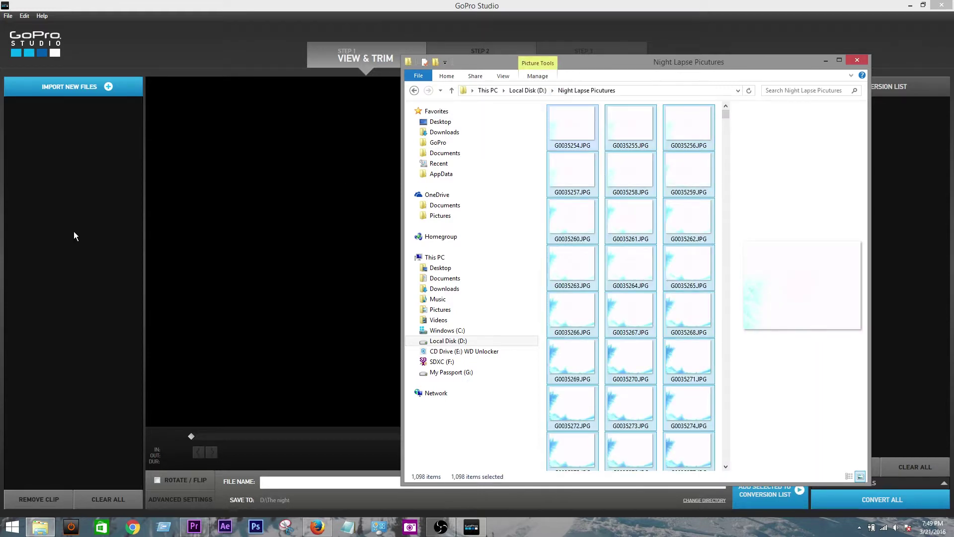
left_click(71, 231)
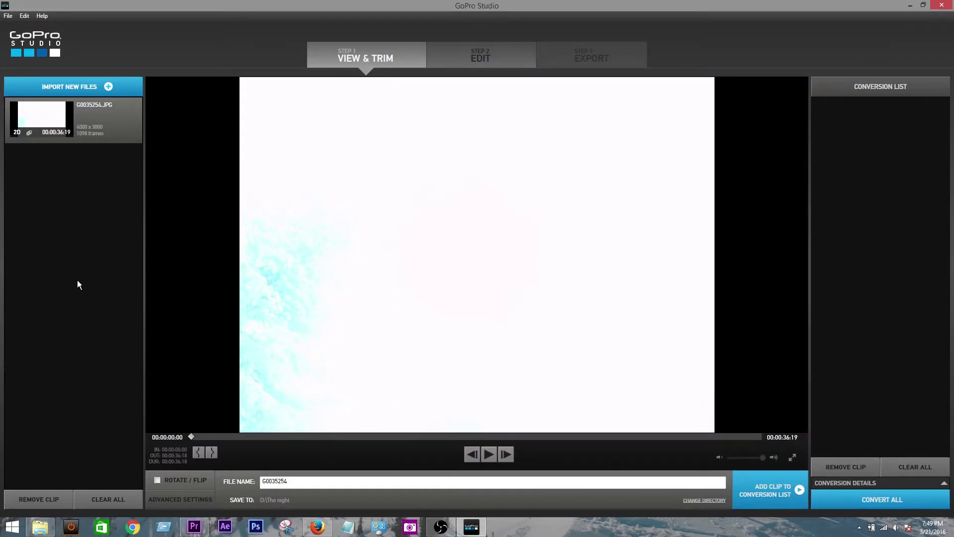
Set the output file name to 3.20.16 NL and the save folder to D:\The night
left_click_drag(293, 481, 246, 481)
type("30")
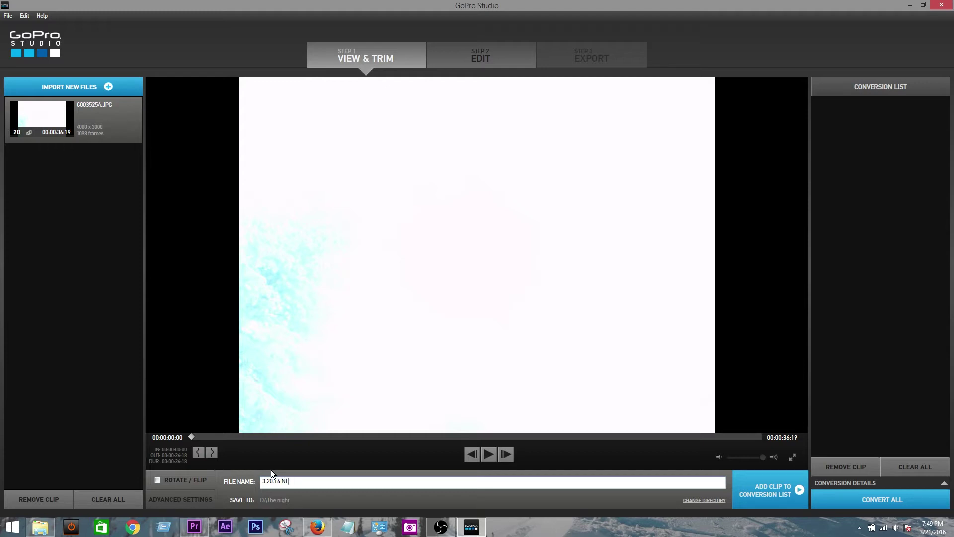
left_click(714, 499)
scroll(497, 302, "down", 8)
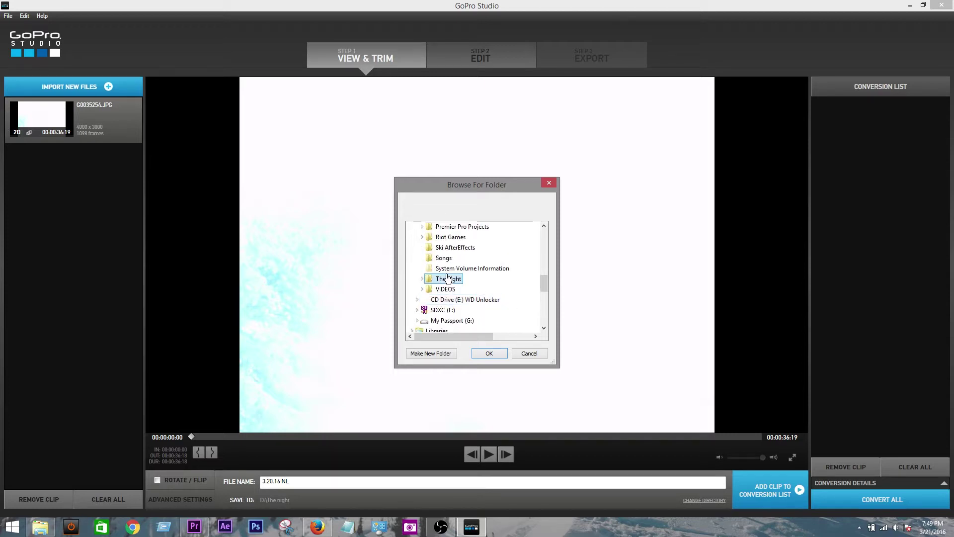
left_click(488, 356)
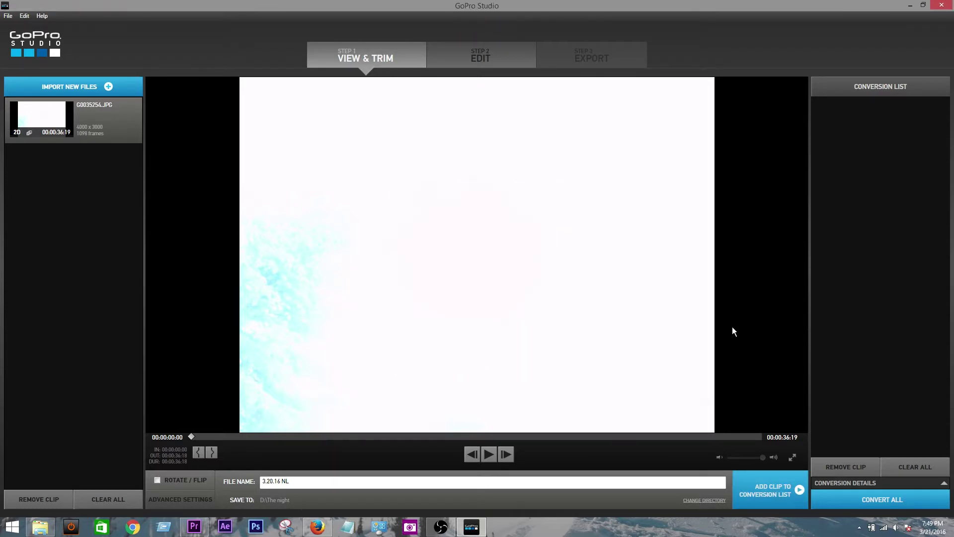
Add the clip to the conversion list and convert it
left_click(773, 492)
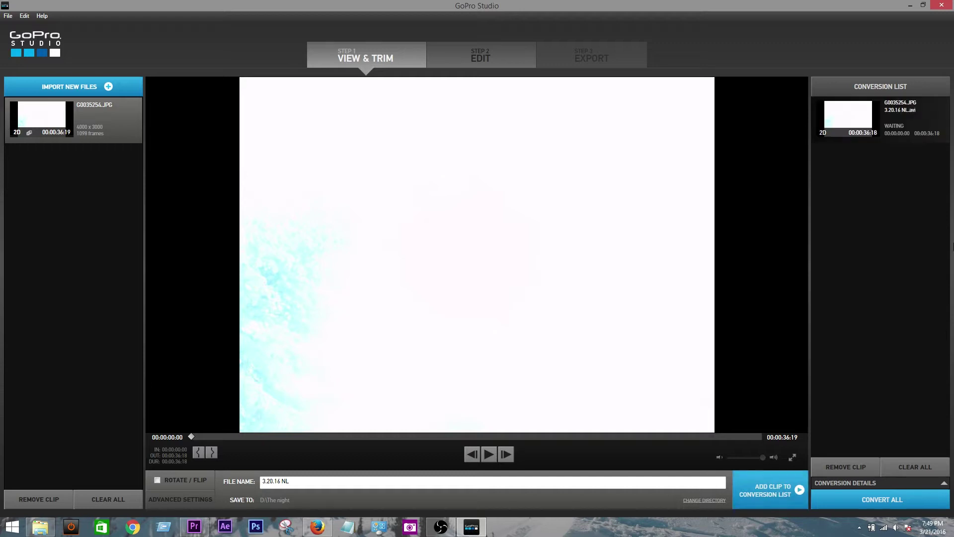
left_click(890, 500)
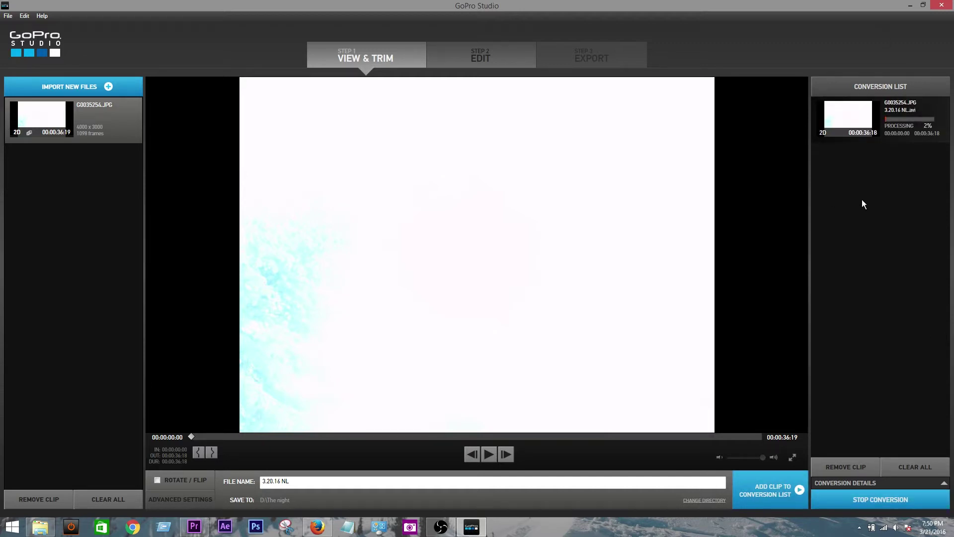
mouse_move(886, 130)
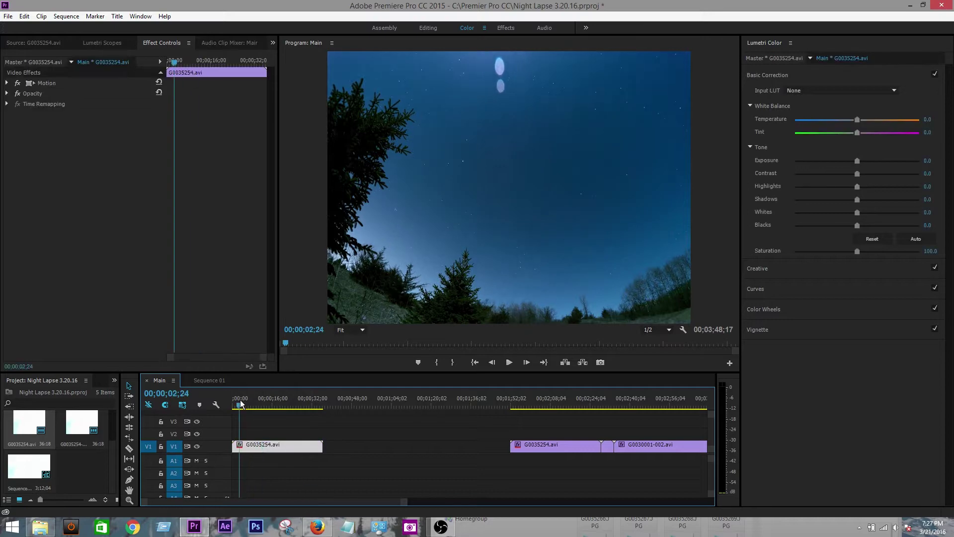
Scrub through the G0035254.avi clip on the Main sequence, then open the Sequence menu
left_click_drag(240, 404, 270, 405)
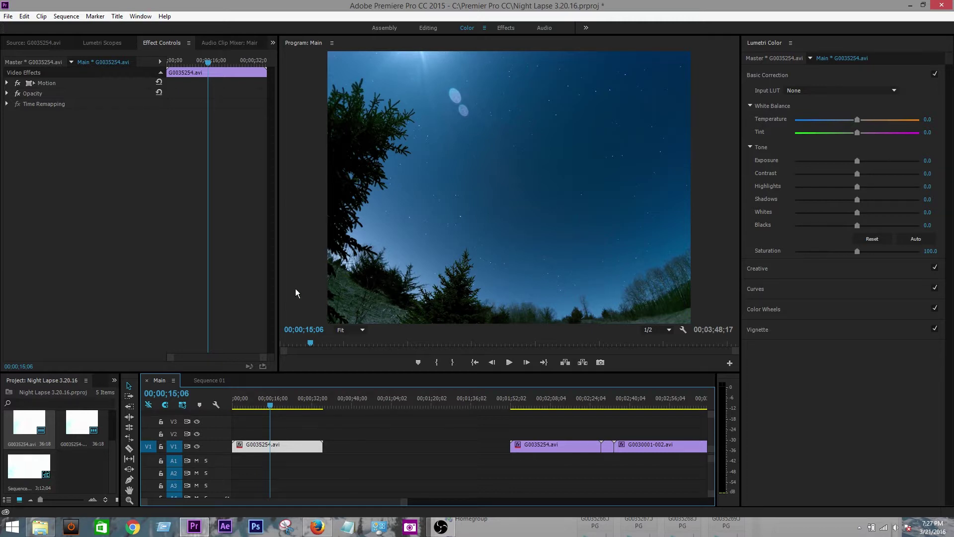
mouse_move(248, 404)
left_mouse_down()
mouse_move(230, 409)
mouse_move(256, 406)
left_mouse_up()
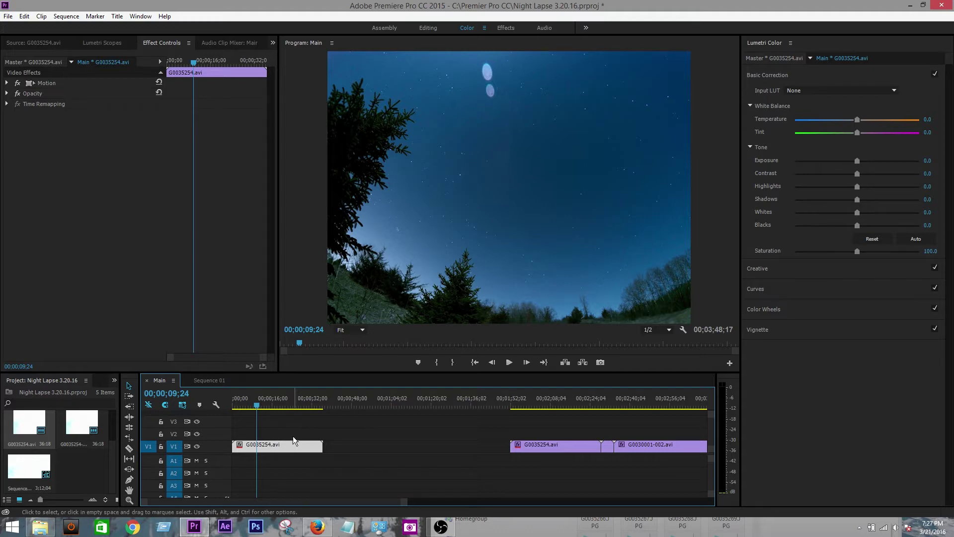
left_click(66, 16)
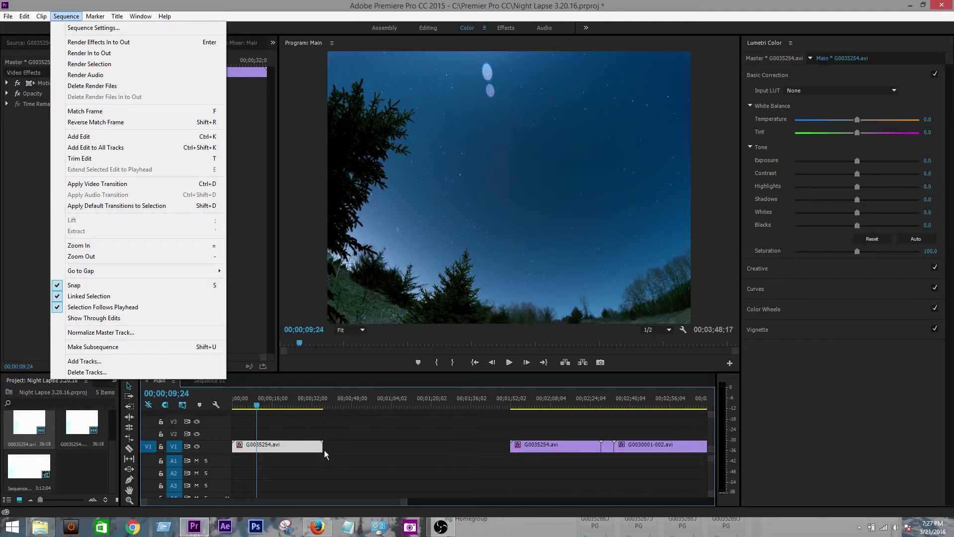
left_click(314, 458)
left_click(117, 16)
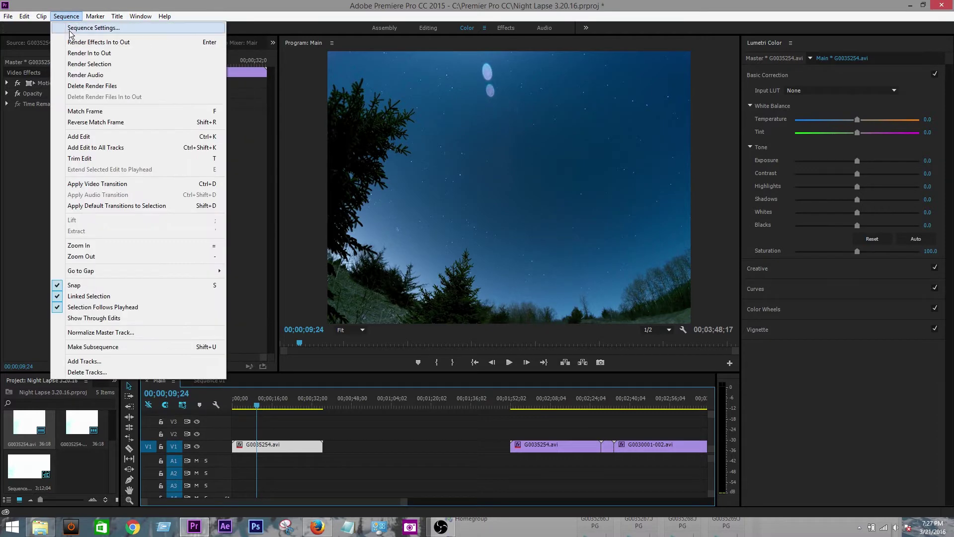
left_click(75, 28)
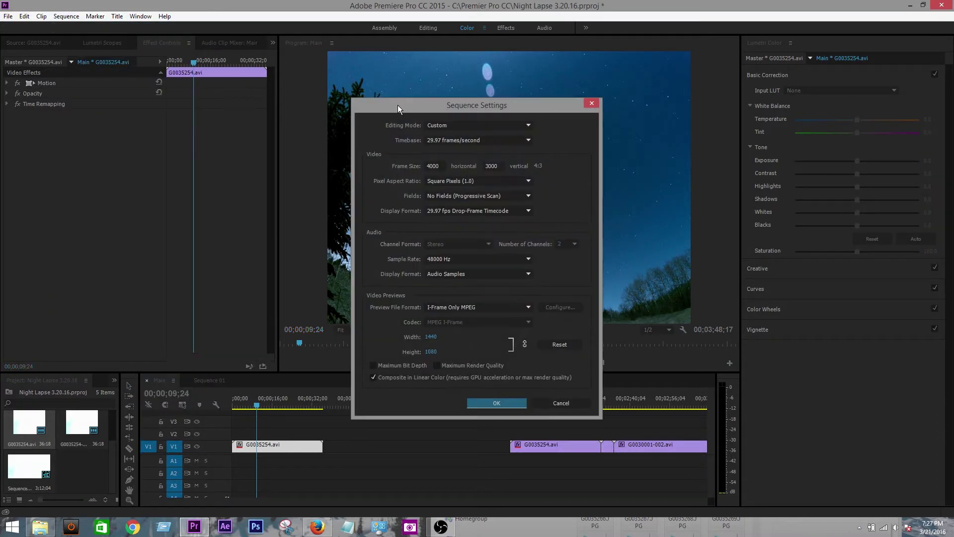
left_click_drag(396, 101, 144, 73)
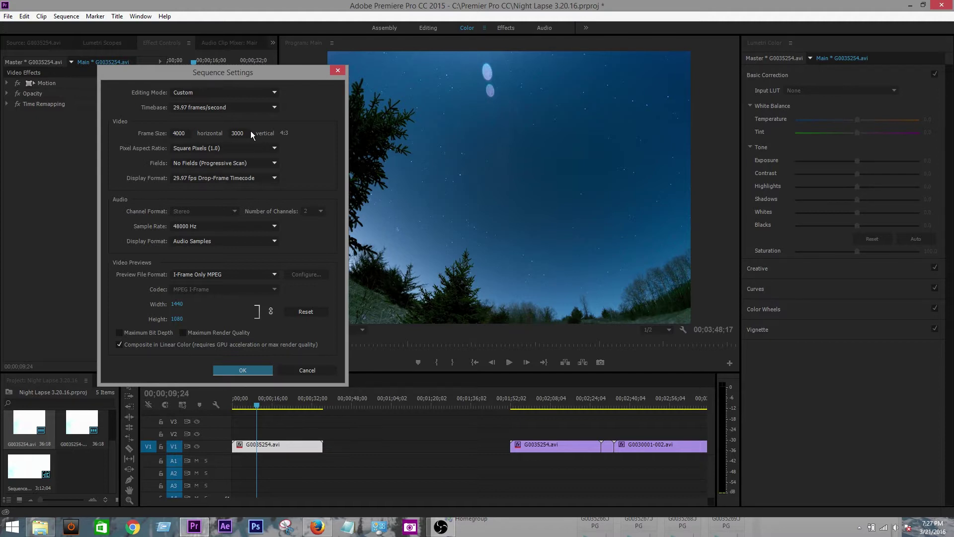
left_click(243, 370)
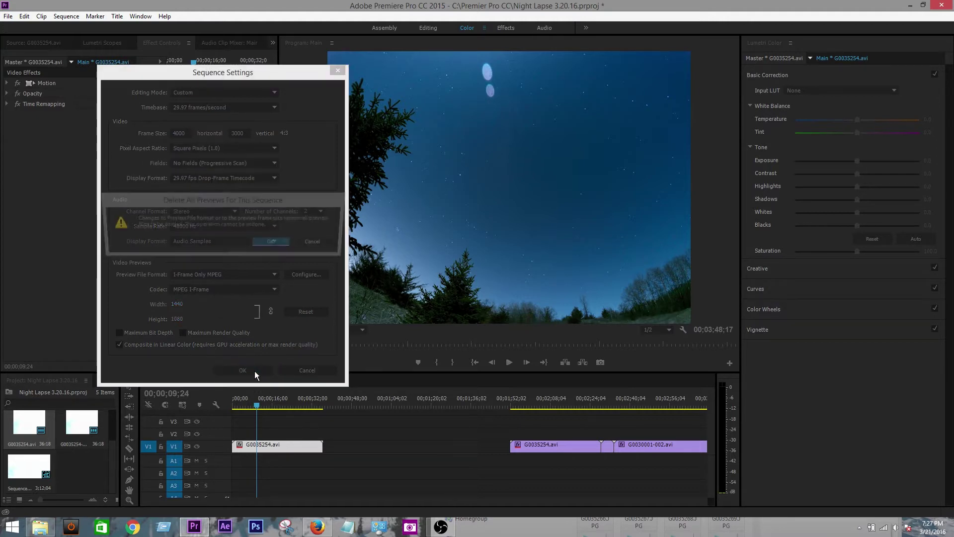
left_click(320, 243)
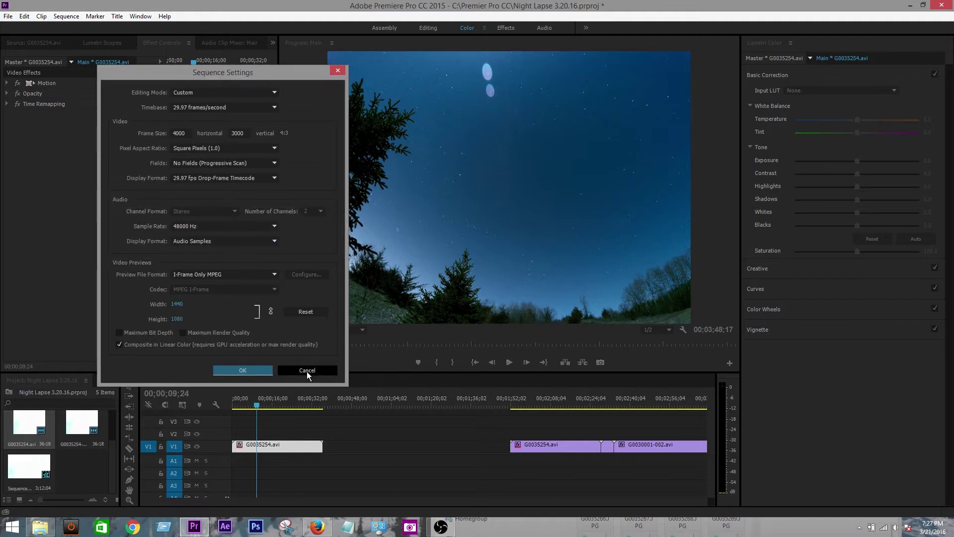
left_click(306, 370)
left_click(261, 406)
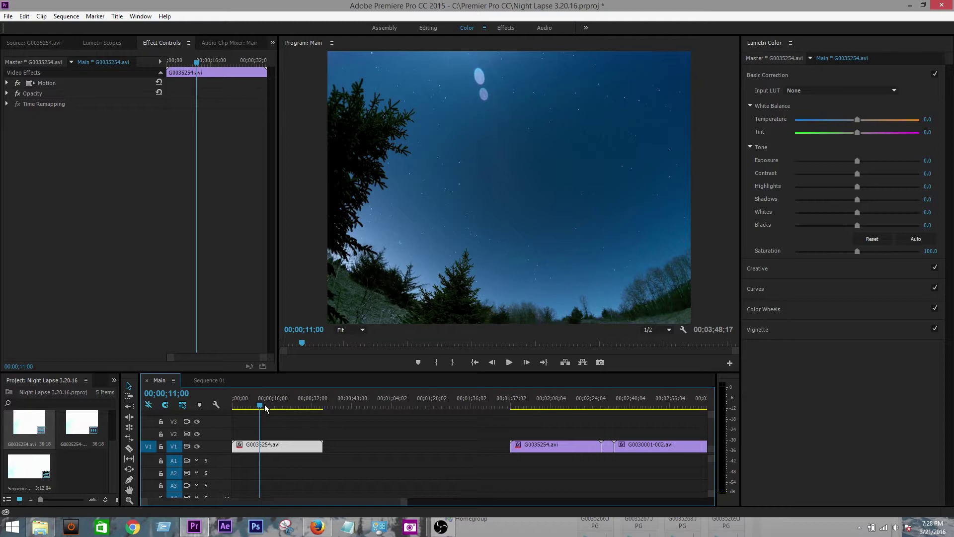
Move the playhead to 00;00;14;24
left_click(270, 405)
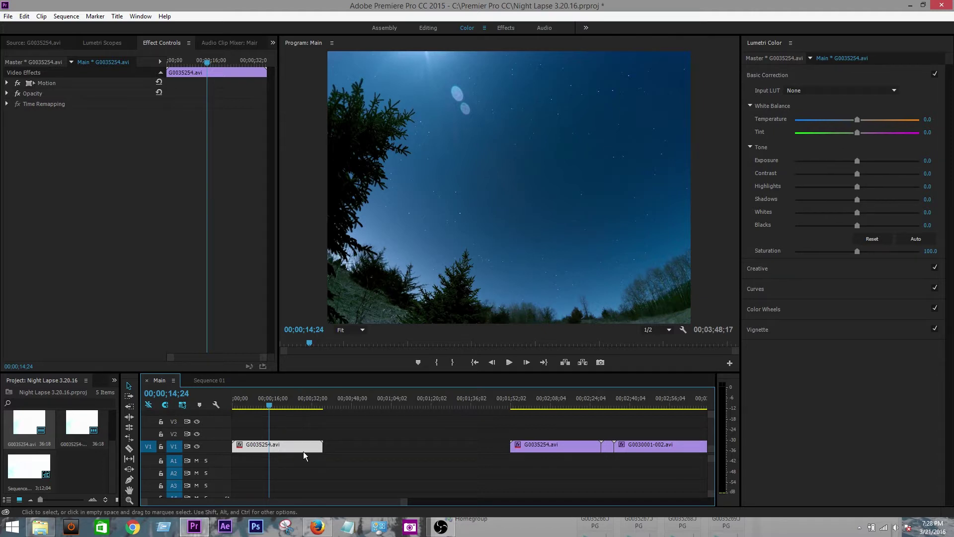
Show Lumetri Basic Correction for the first G0035254.avi clip on V1 instead of the master clip
left_click(428, 28)
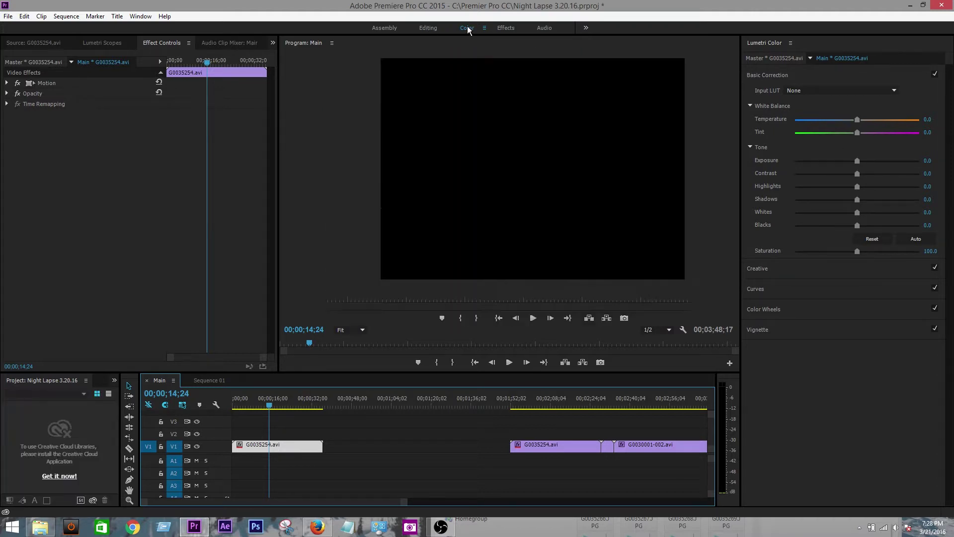
left_click(470, 29)
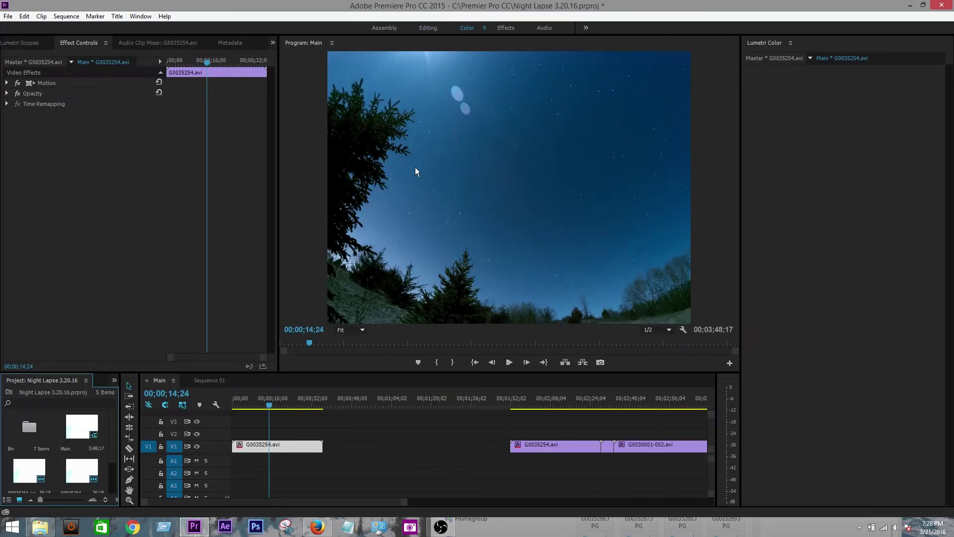
left_click(765, 61)
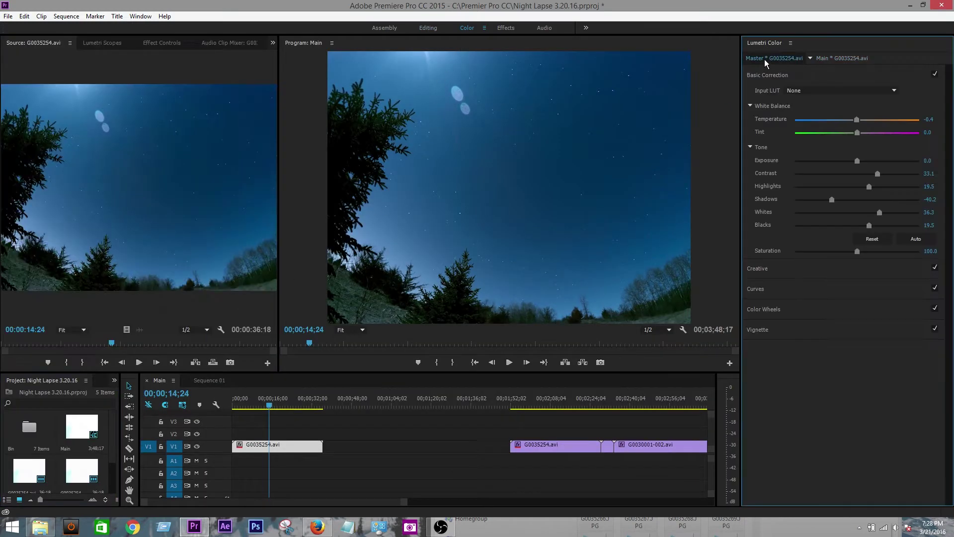
left_click(778, 77)
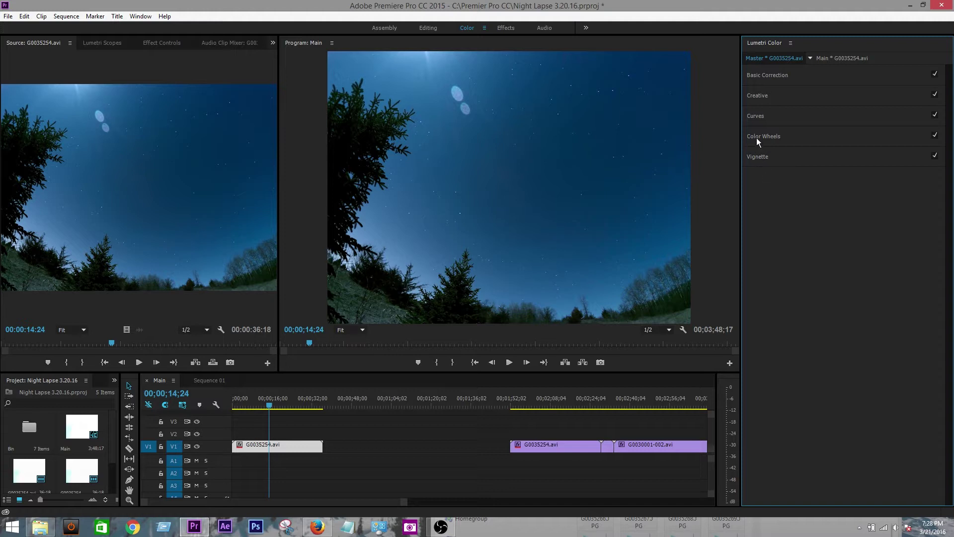
left_click(778, 77)
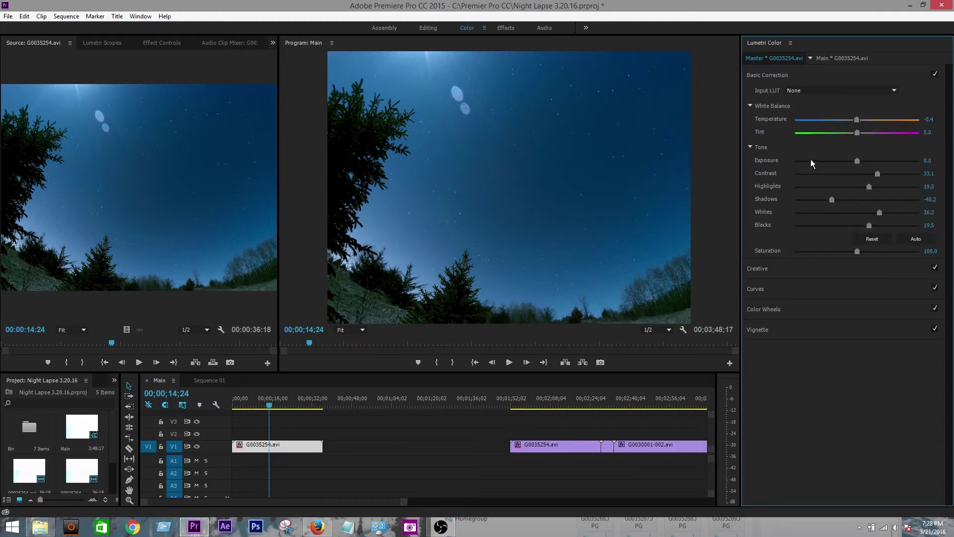
left_click(255, 447)
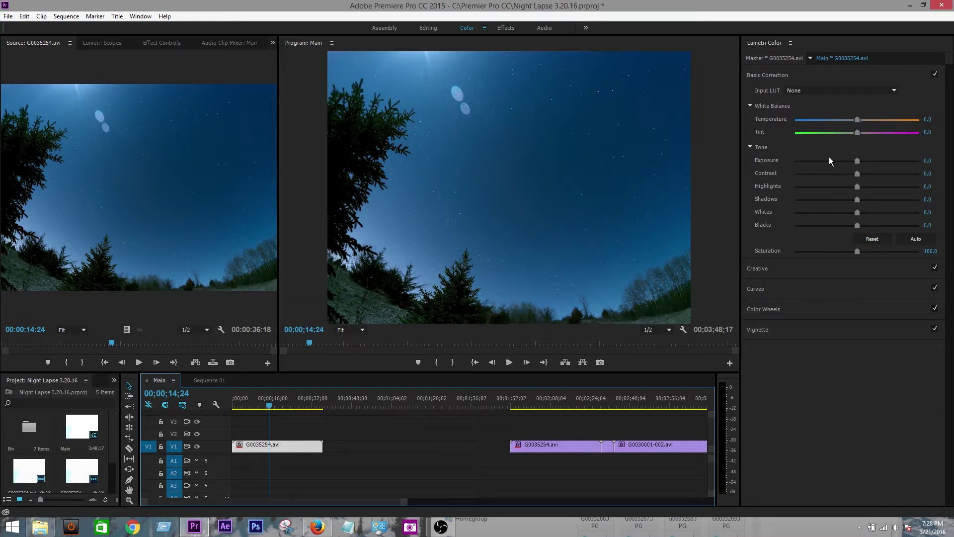
Duplicate G0035254.avi onto V2 directly above the original and select the copy
right_click(283, 446)
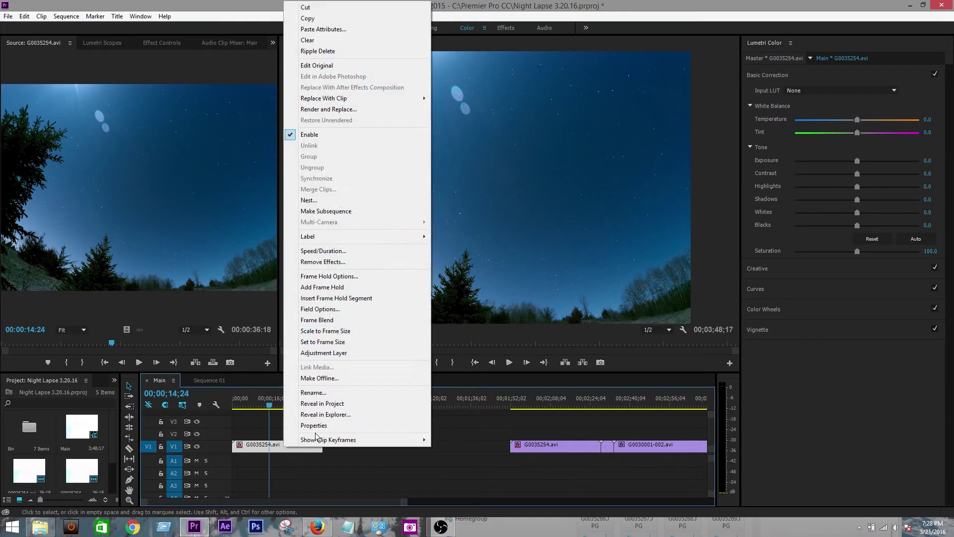
left_click(459, 419)
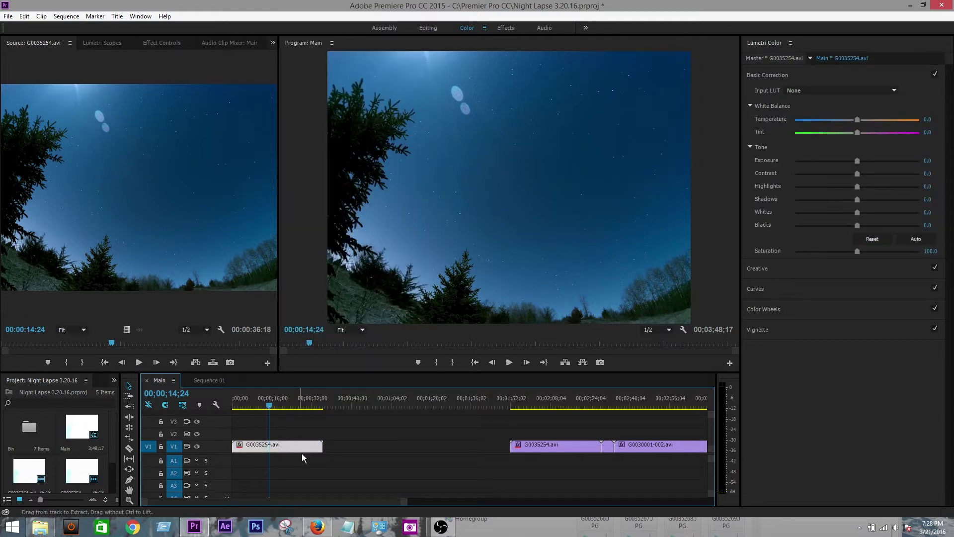
left_click(349, 405)
key("ctrl+v")
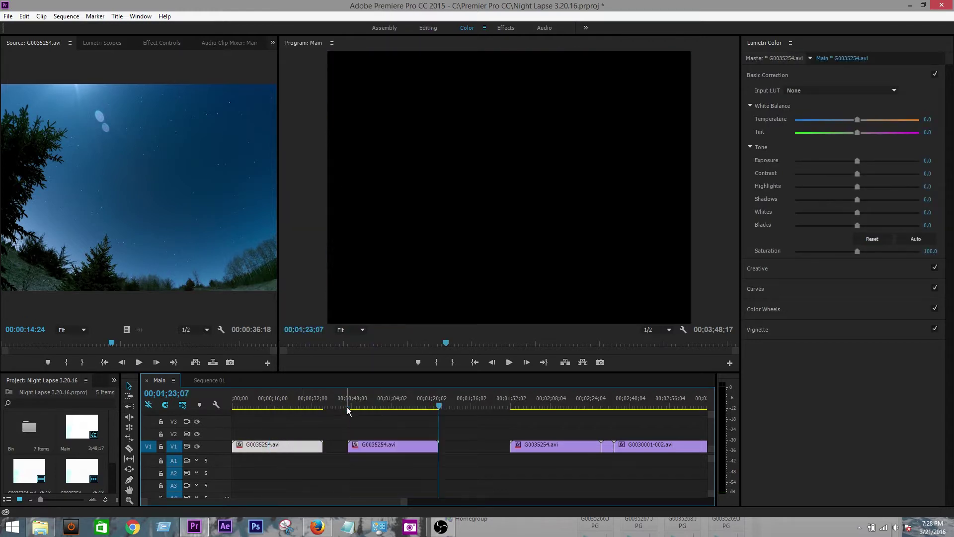
left_click(348, 428)
left_click_drag(364, 446, 243, 434)
left_click(270, 402)
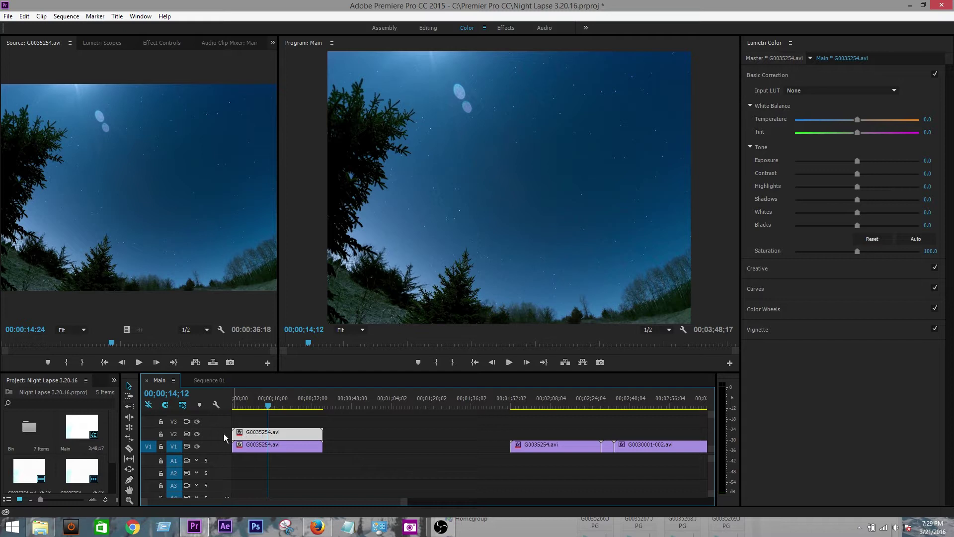
left_click(411, 430)
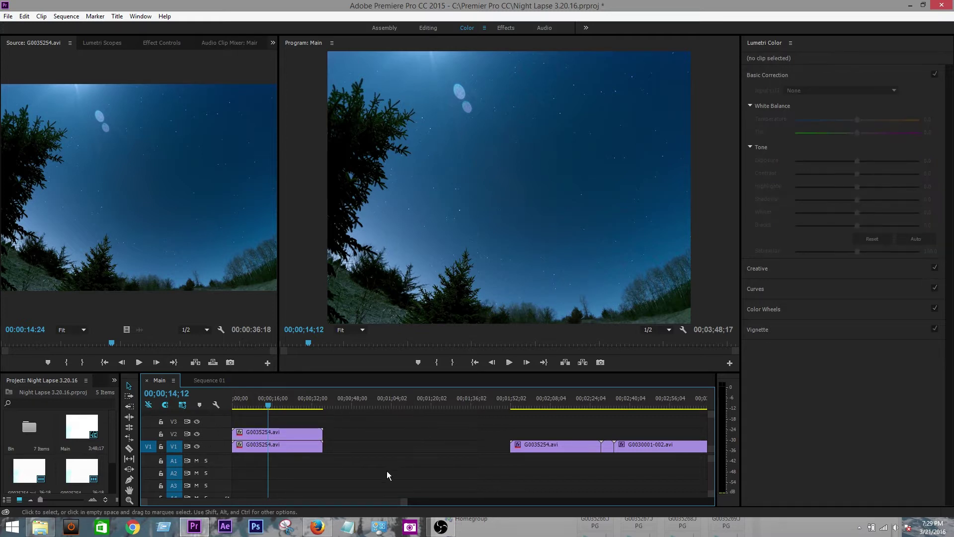
left_click(287, 431)
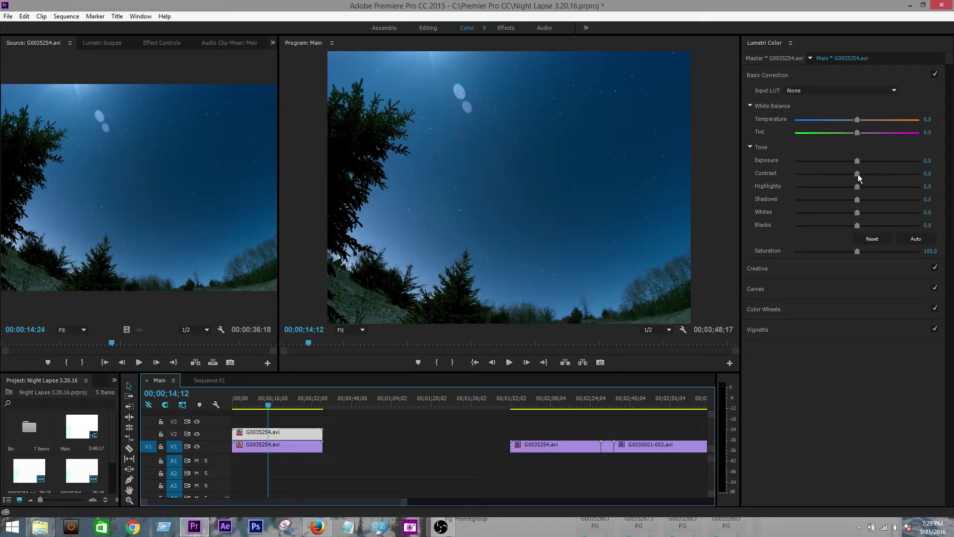
Set the Lumetri Tone sliders to Contrast 32.3, Highlights 33.1, Whites 26.7 and Shadows -39.4
left_click_drag(858, 174, 877, 177)
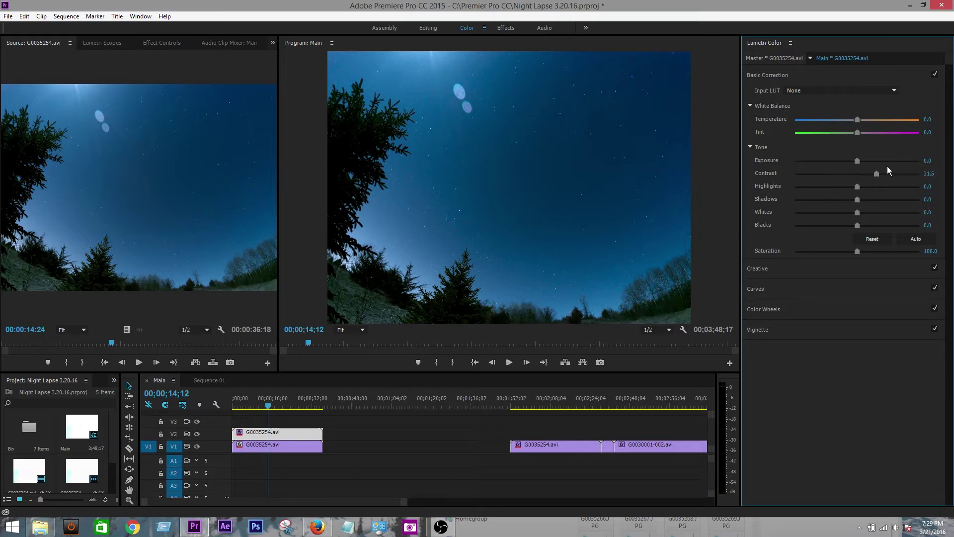
left_click_drag(877, 175, 878, 174)
left_click_drag(857, 188, 878, 187)
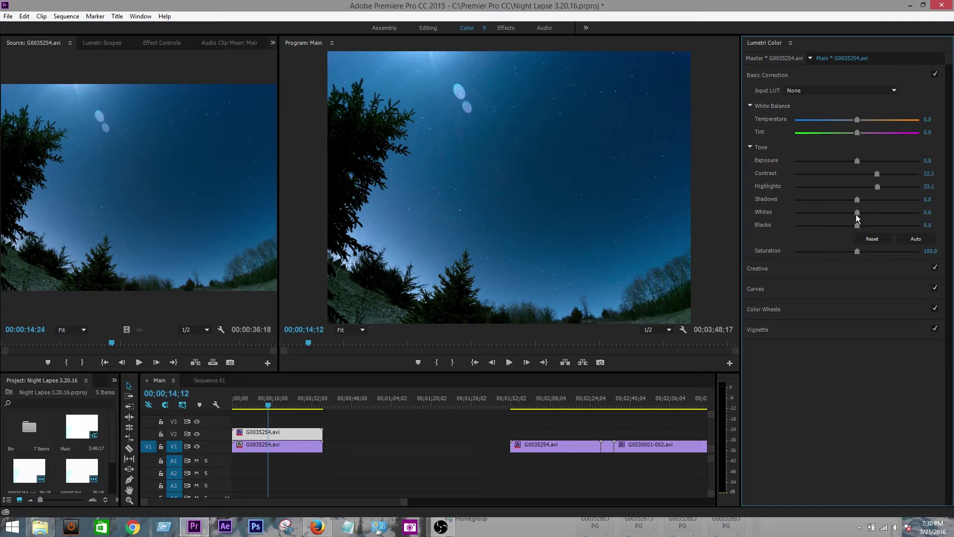
left_click_drag(856, 213, 869, 216)
left_click_drag(857, 199, 834, 207)
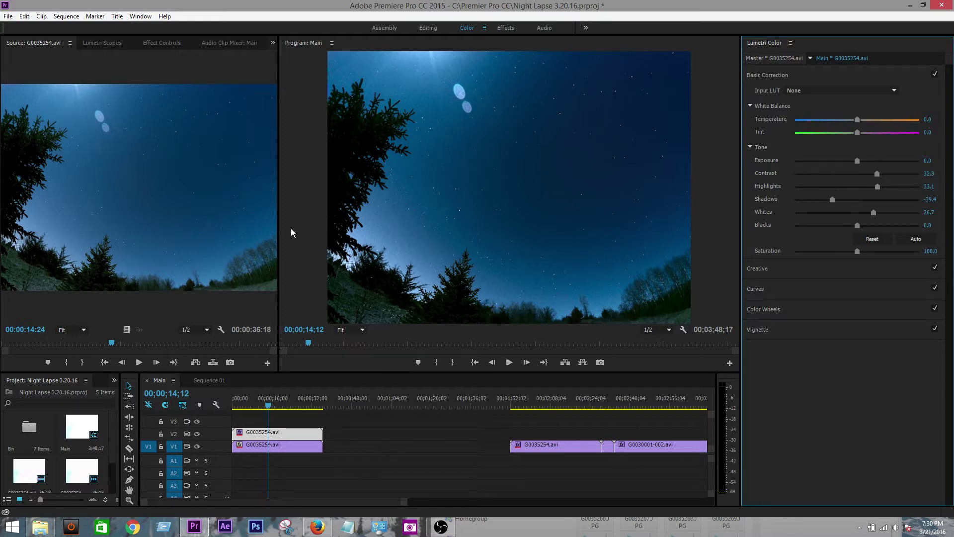
Resize the panels to widen the Program monitor and keep all timeline tracks visible
left_click_drag(277, 244, 45, 244)
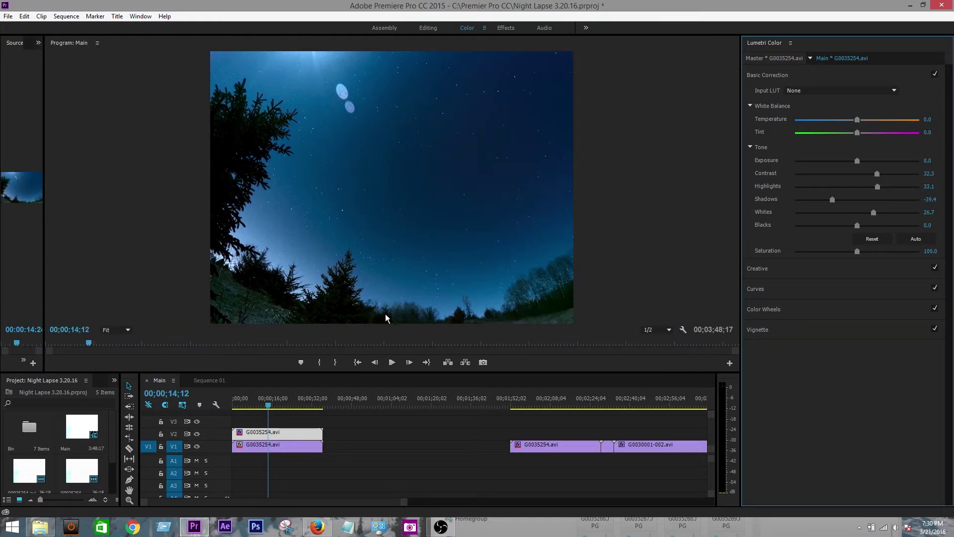
left_click_drag(559, 373, 558, 433)
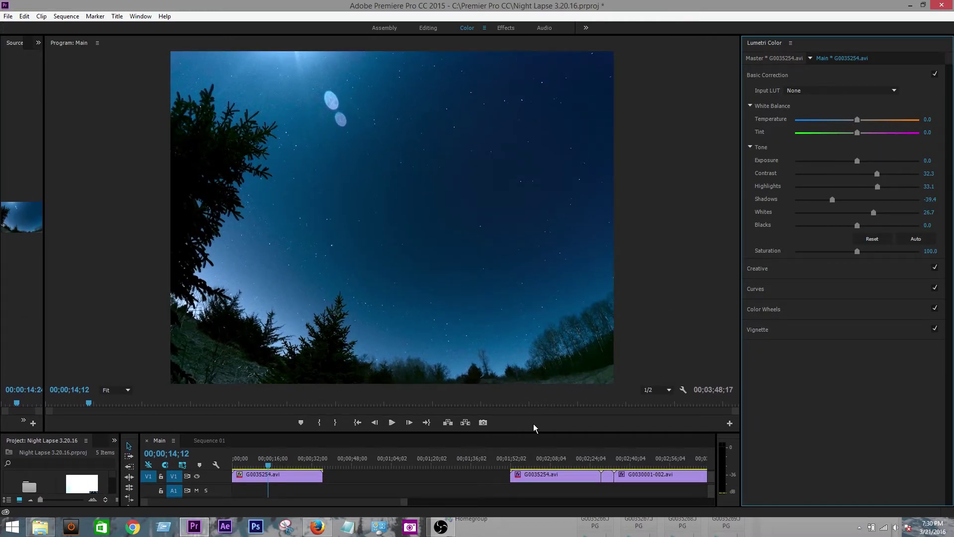
left_click_drag(535, 435, 540, 375)
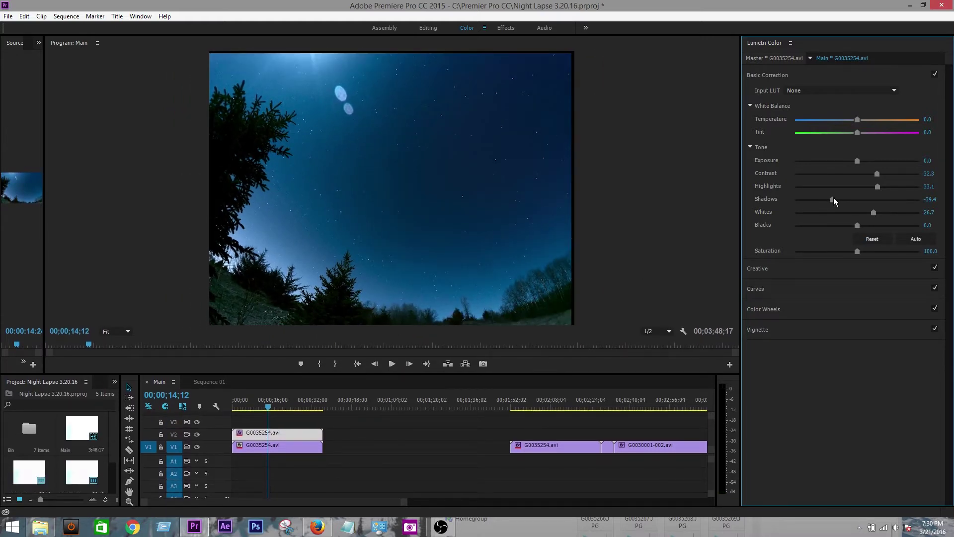
Refine the V2 grade to Shadows -34.7, Blacks -5.2 and Saturation 110.8
mouse_move(834, 199)
left_mouse_down()
mouse_move(826, 203)
mouse_move(840, 206)
left_mouse_up()
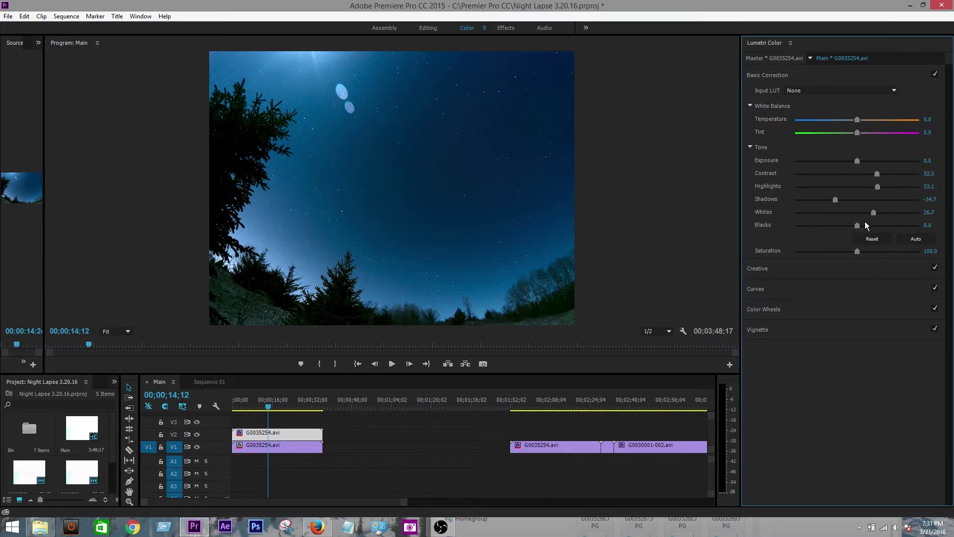
mouse_move(857, 225)
left_mouse_down()
mouse_move(873, 227)
mouse_move(854, 227)
left_mouse_up()
left_click_drag(853, 226, 854, 225)
left_click_drag(858, 250, 858, 251)
mouse_move(865, 251)
left_mouse_down()
mouse_move(838, 254)
mouse_move(884, 254)
mouse_move(838, 255)
mouse_move(863, 258)
left_mouse_up()
Apply the CineSpace look in Lumetri Creative and lower its Intensity to about 23.9
left_click(765, 270)
left_click(789, 110)
left_click(639, 185)
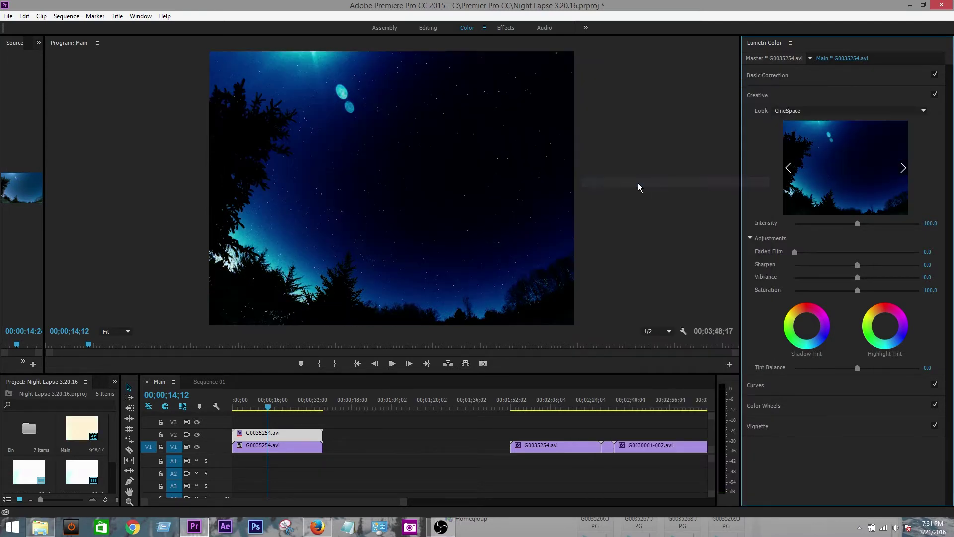
left_click(804, 112)
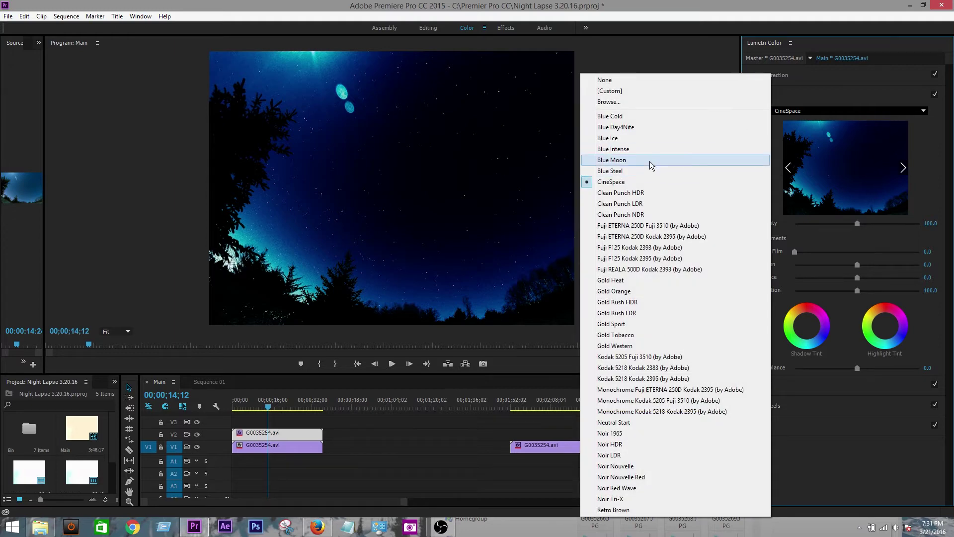
left_click(847, 91)
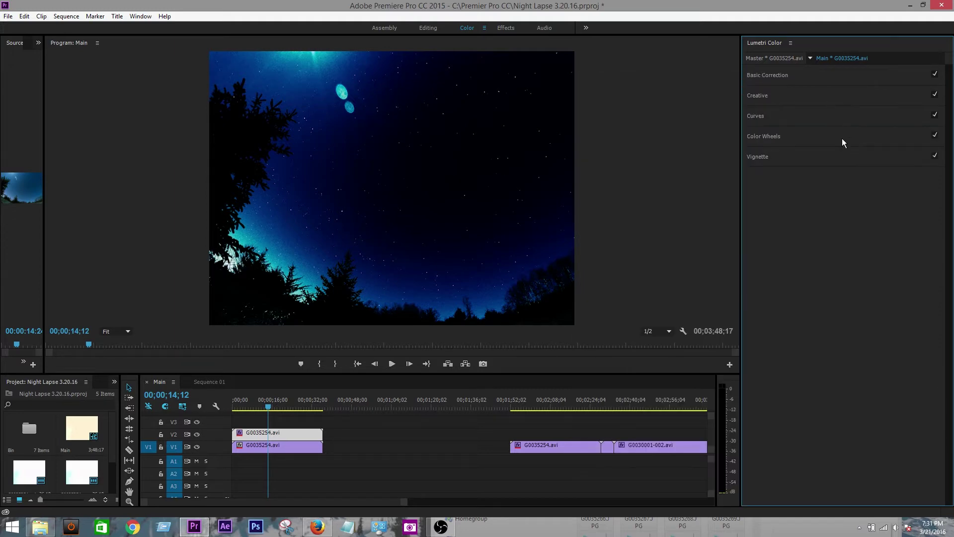
left_click(812, 97)
left_click_drag(856, 223, 810, 227)
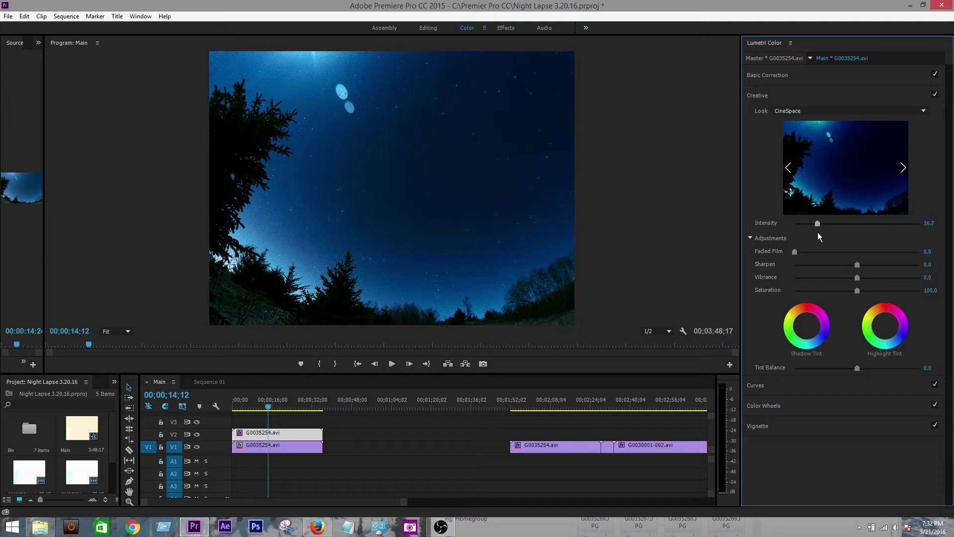
mouse_move(817, 232)
left_mouse_down()
mouse_move(775, 237)
mouse_move(816, 229)
mouse_move(801, 236)
left_mouse_up()
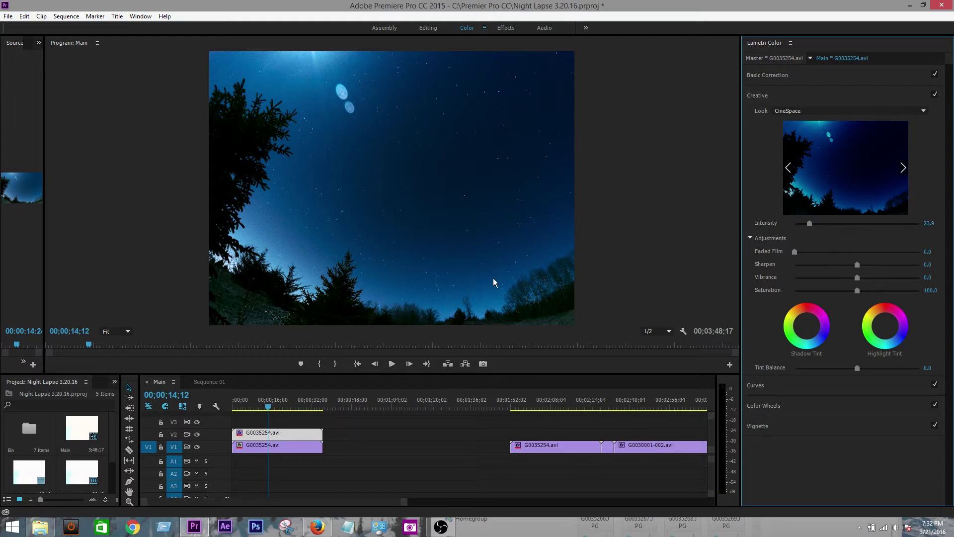
Raise Basic Correction Blacks to 11.6, then scrub to about 13 seconds to check the frame
left_click(795, 77)
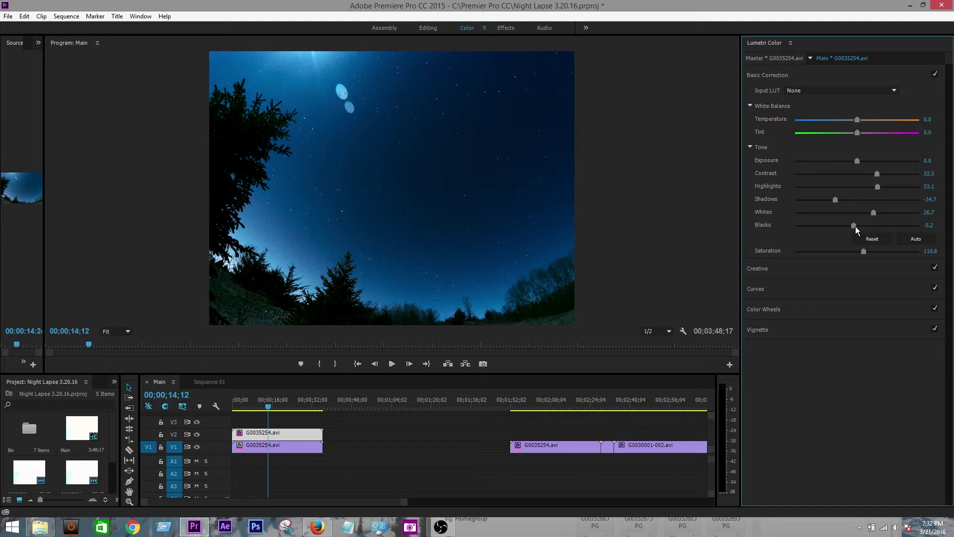
left_click_drag(855, 225, 867, 229)
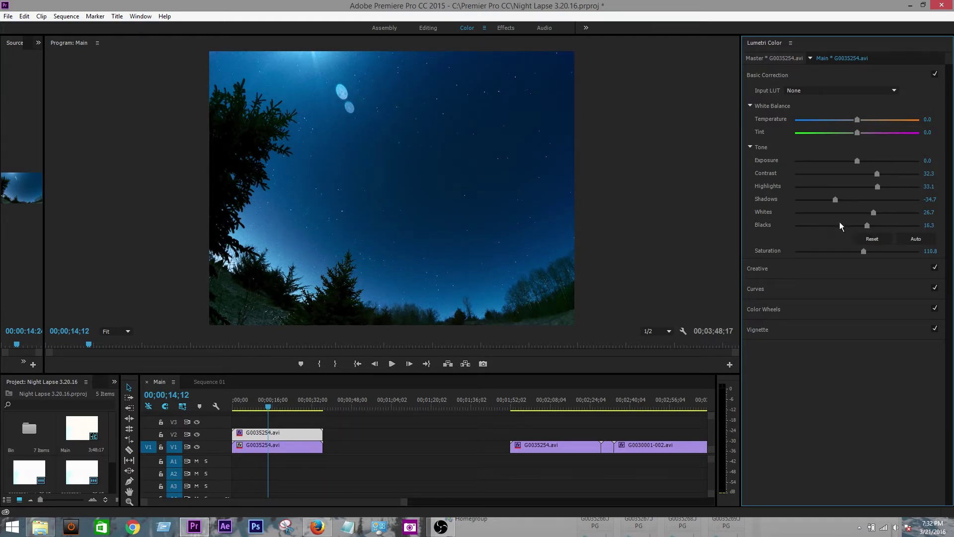
left_click_drag(867, 227, 865, 227)
left_click(272, 406)
left_click_drag(272, 411, 267, 412)
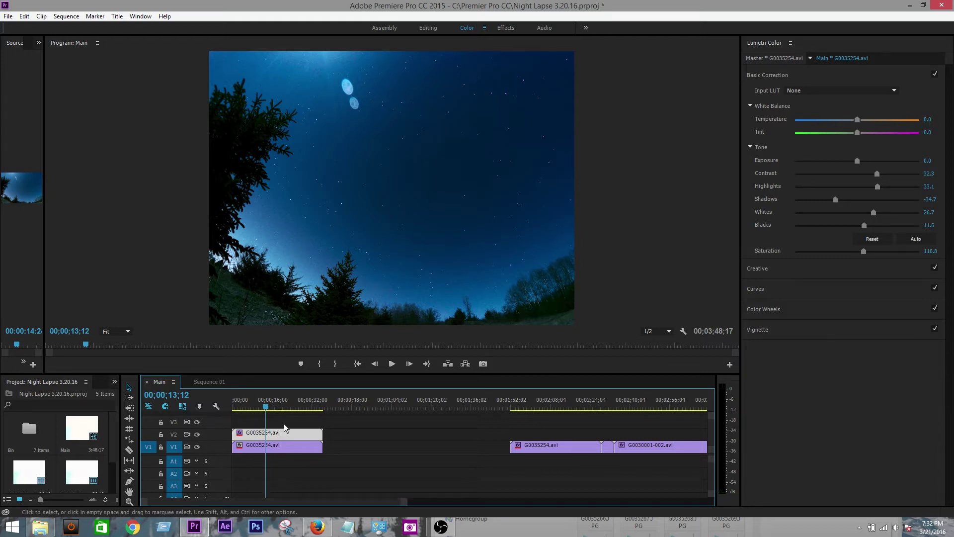
Toggle V2 track output off and on to compare with the original, leaving the grade visible
left_click(196, 434)
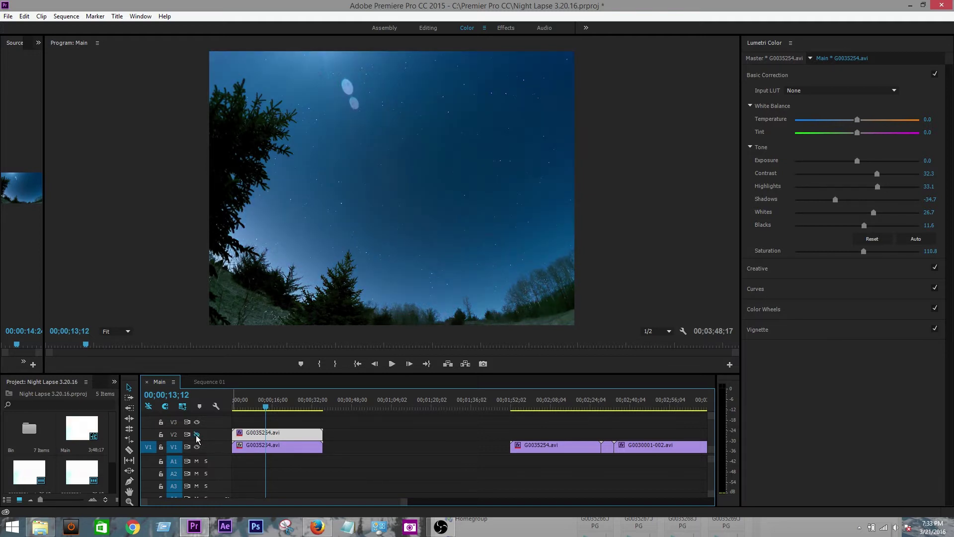
left_click(196, 434)
left_click(196, 435)
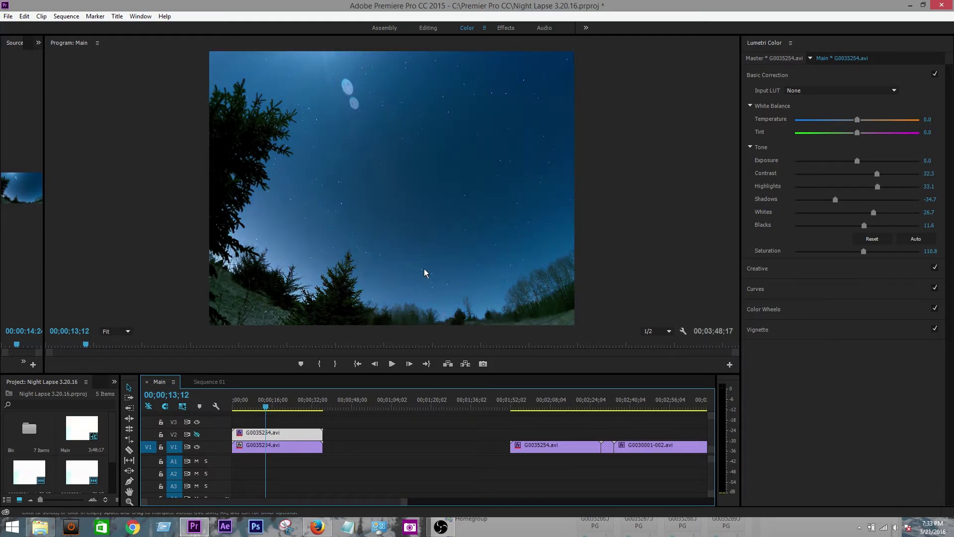
left_click(196, 435)
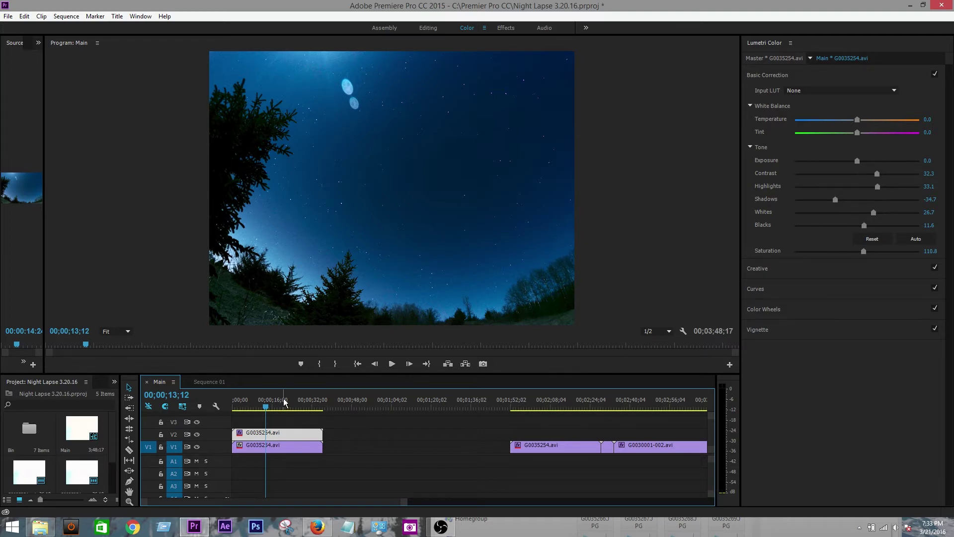
Scrub from the sequence start through the opening seconds to preview the graded night-lapse
left_click_drag(262, 404, 230, 406)
left_click(235, 408)
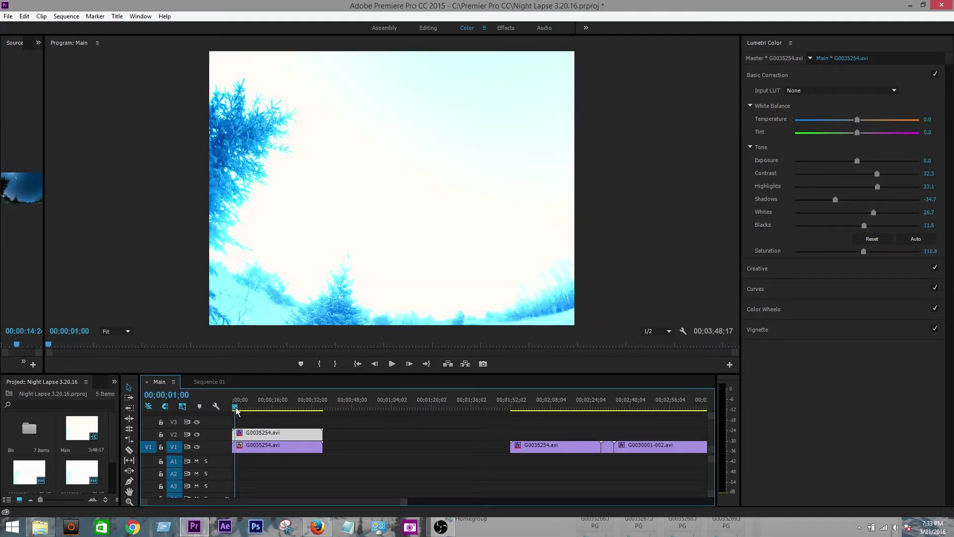
left_click_drag(236, 408, 304, 419)
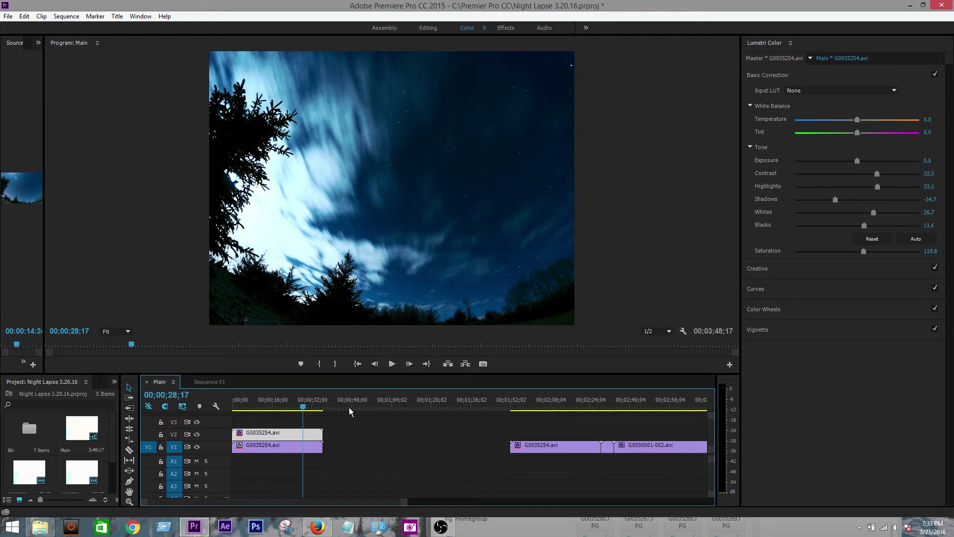
left_click(279, 410)
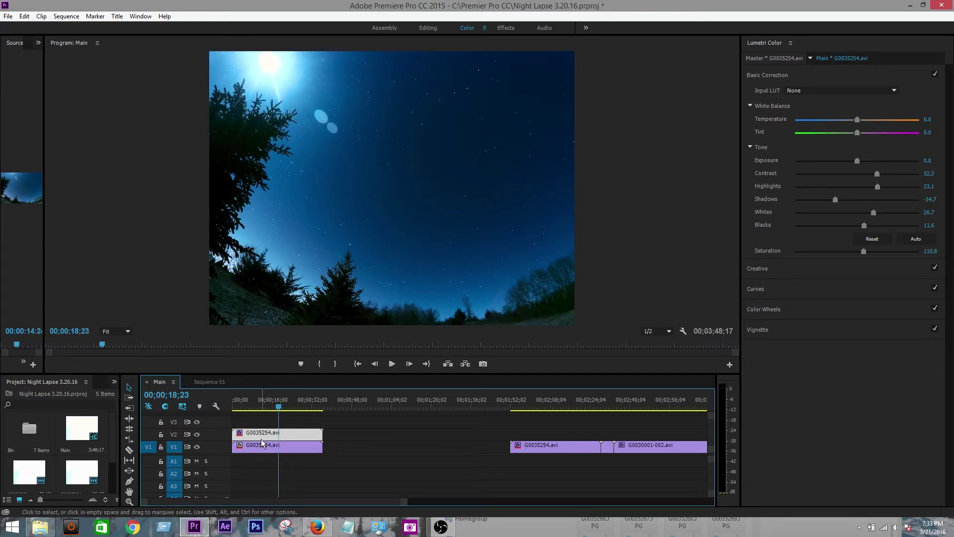
Select the graded G0035254.avi clip on V1 and widen the effect settings panel
left_click(269, 416)
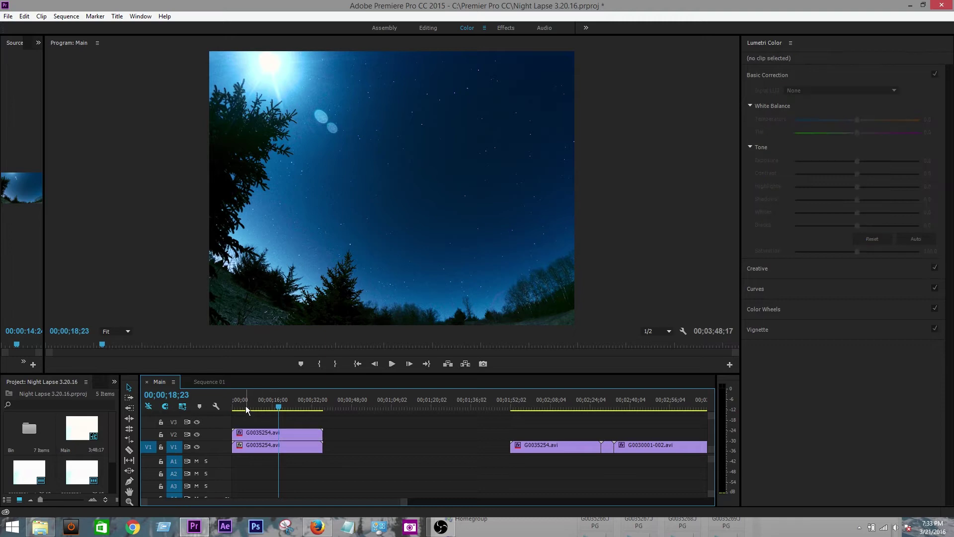
left_click_drag(251, 405, 293, 419)
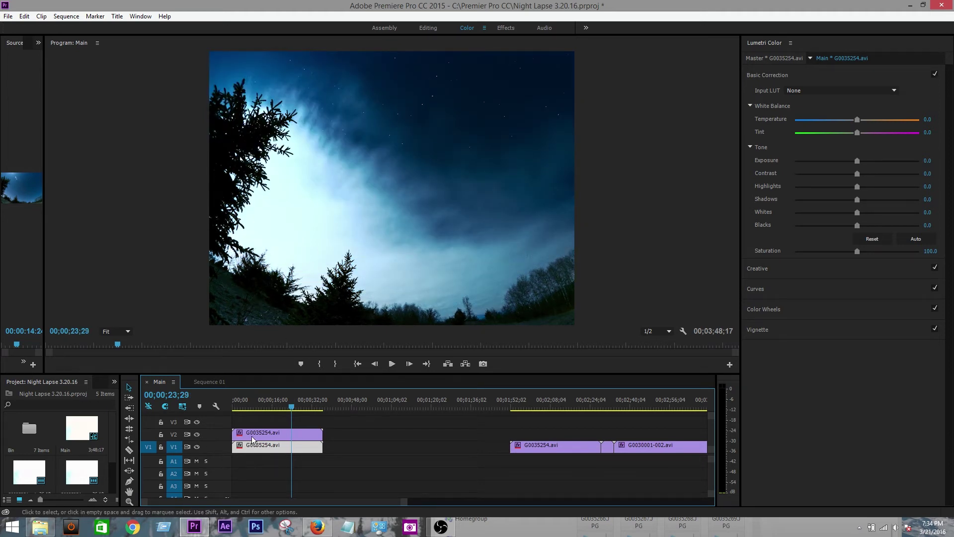
left_click(298, 444)
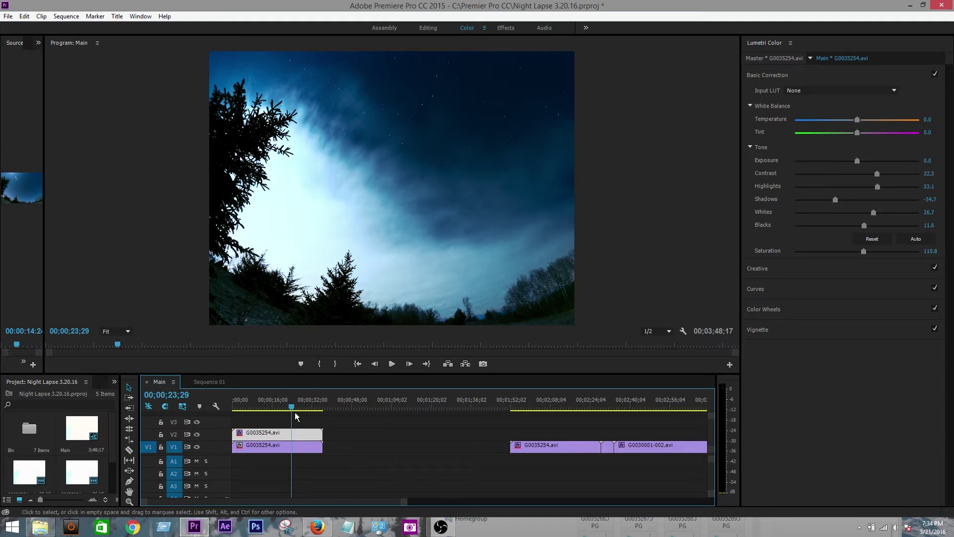
left_click_drag(45, 158, 306, 160)
In Effect Controls, keyframe Highlights, Shadows, Whites, Blacks and CineSpace Intensity at 00;00;23;29
left_click(156, 43)
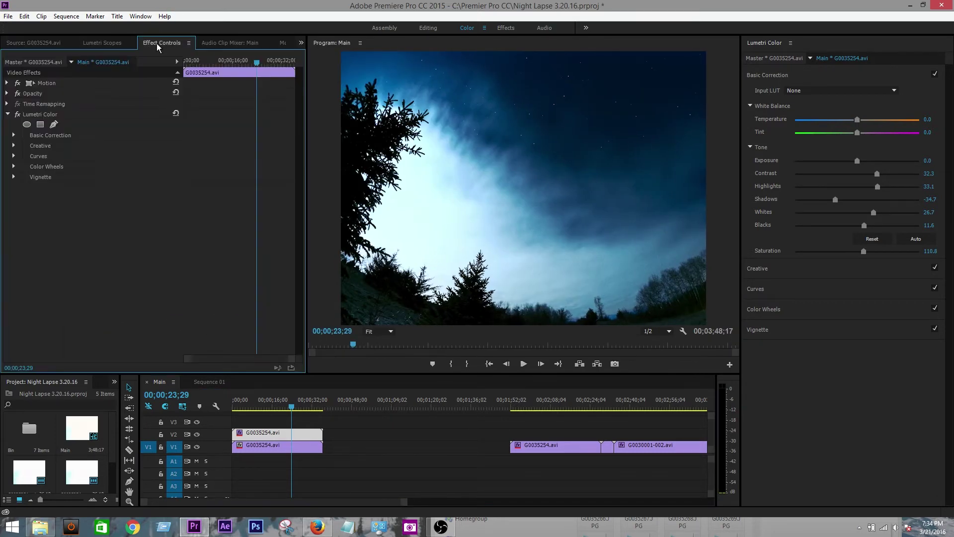
left_click(13, 135)
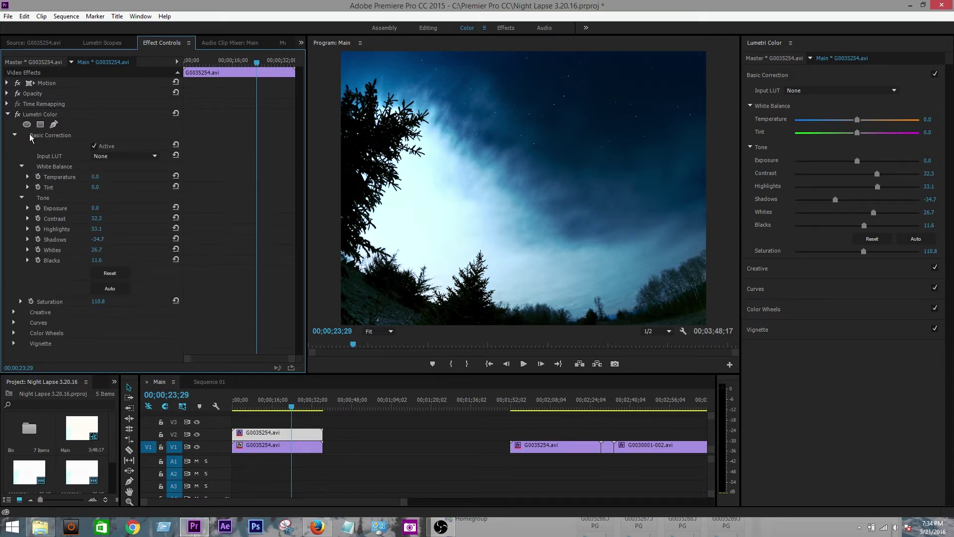
left_click(14, 312)
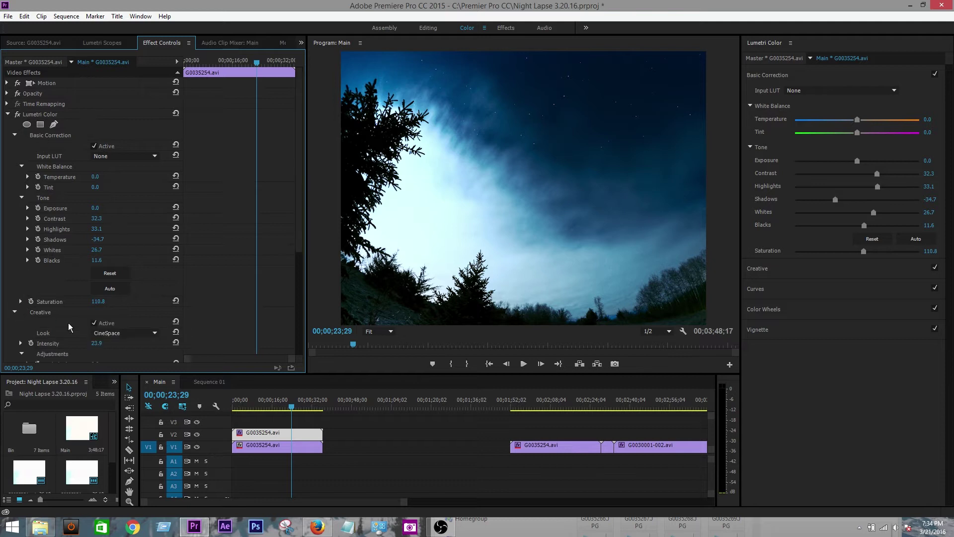
left_click(38, 229)
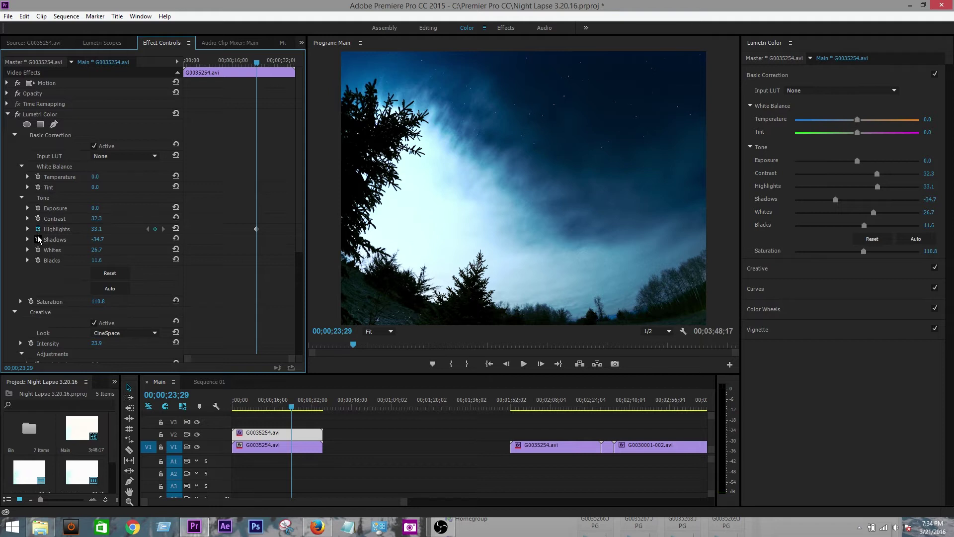
left_click(38, 250)
left_click(38, 260)
left_click(31, 344)
Move the playhead slightly earlier and drag the five grade keyframes back to it
mouse_move(258, 59)
left_mouse_down()
mouse_move(245, 62)
mouse_move(255, 68)
left_mouse_up()
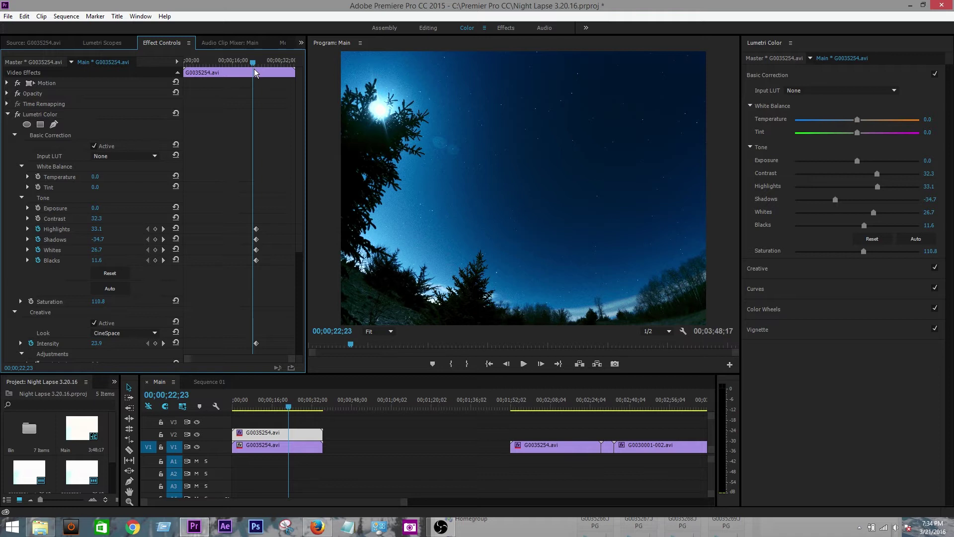
left_click_drag(255, 68, 252, 70)
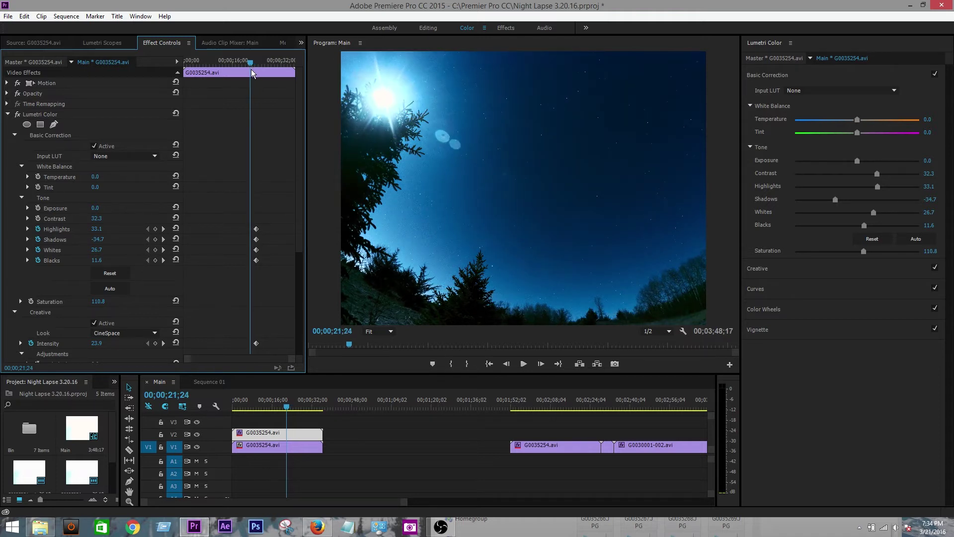
left_click_drag(262, 217, 254, 331)
left_click_drag(258, 209, 252, 209)
Position the playhead at 00;00;24;02, just past the keyframes
left_click_drag(250, 61, 258, 71)
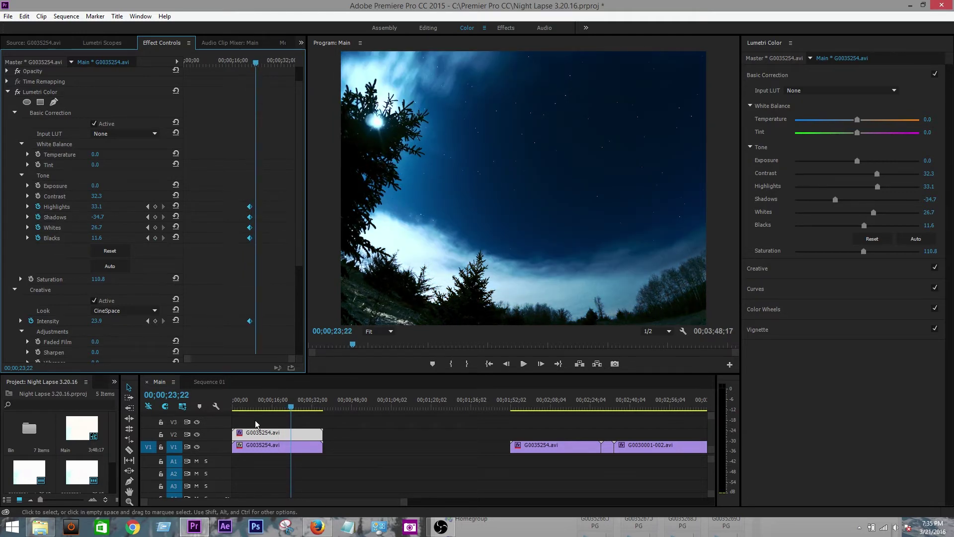
left_click_drag(293, 408, 293, 409)
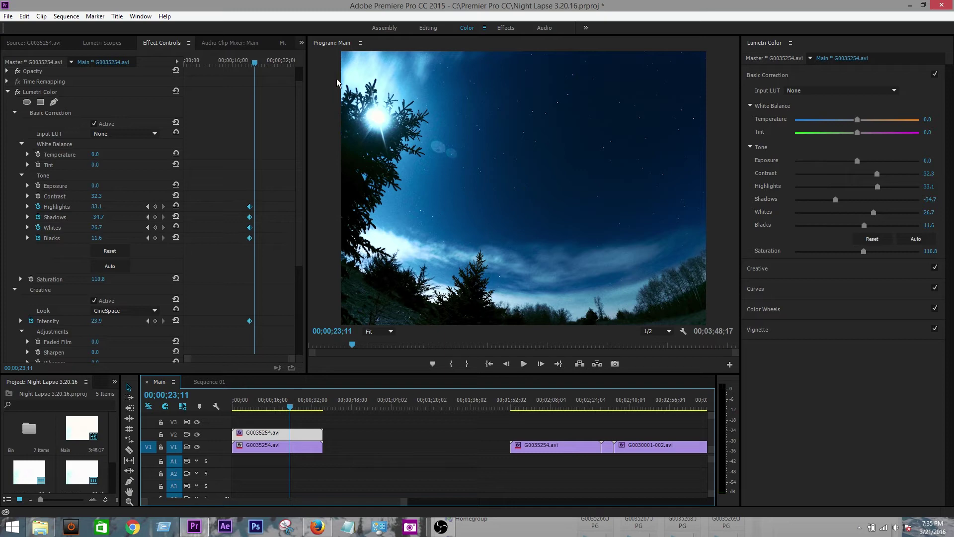
left_click_drag(256, 68, 256, 68)
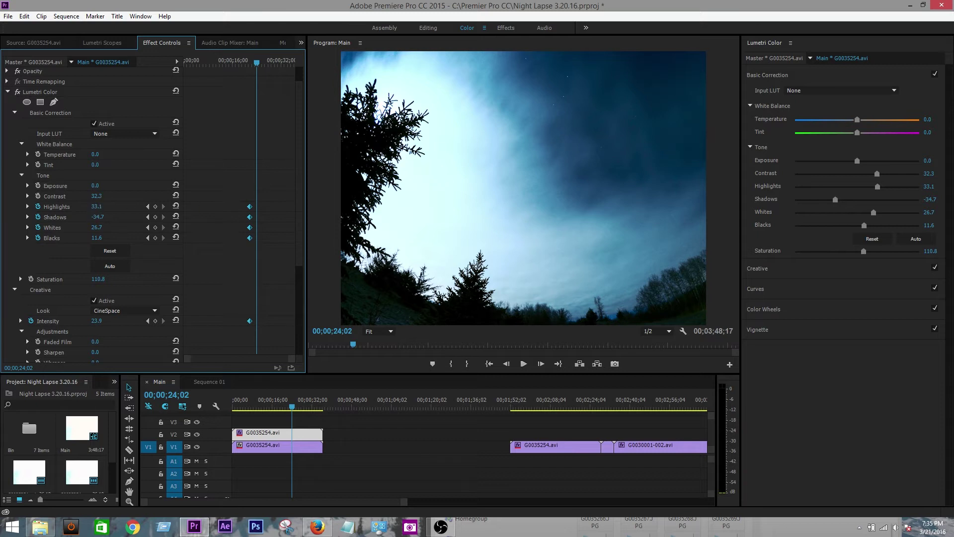
Keyframe Highlights 14.1, Whites -5.3, Shadows -0.7, Blacks 5.6 and look Intensity 10
left_click_drag(96, 206, 93, 237)
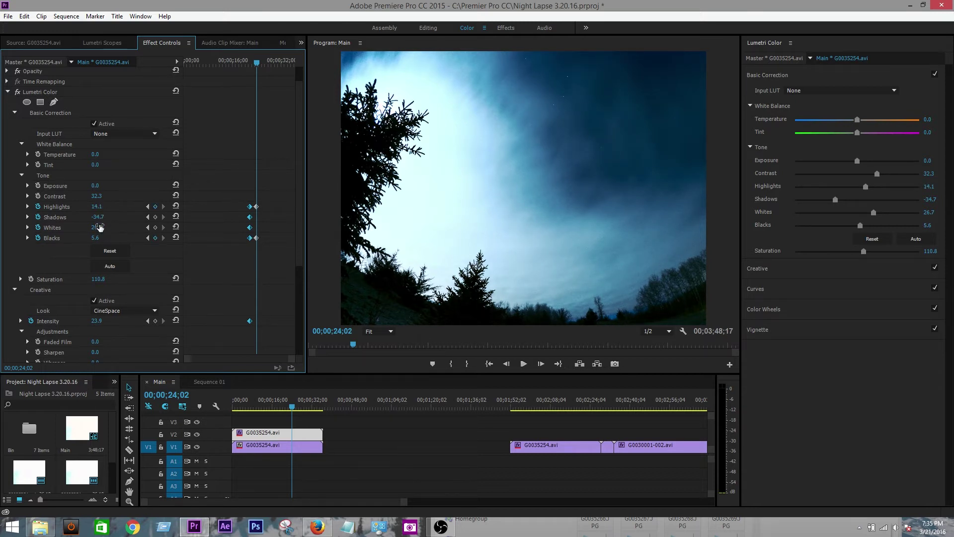
left_click_drag(100, 227, 83, 227)
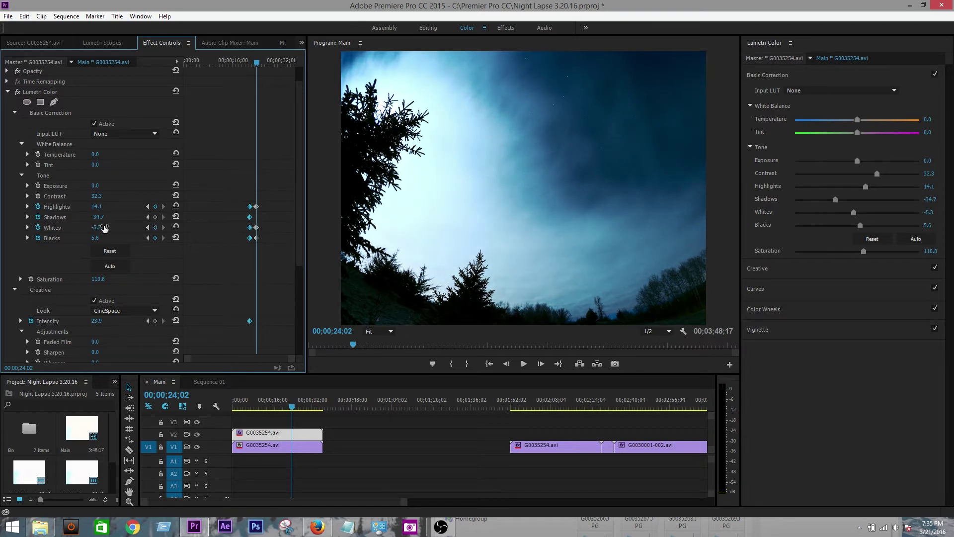
left_click_drag(105, 218, 123, 219)
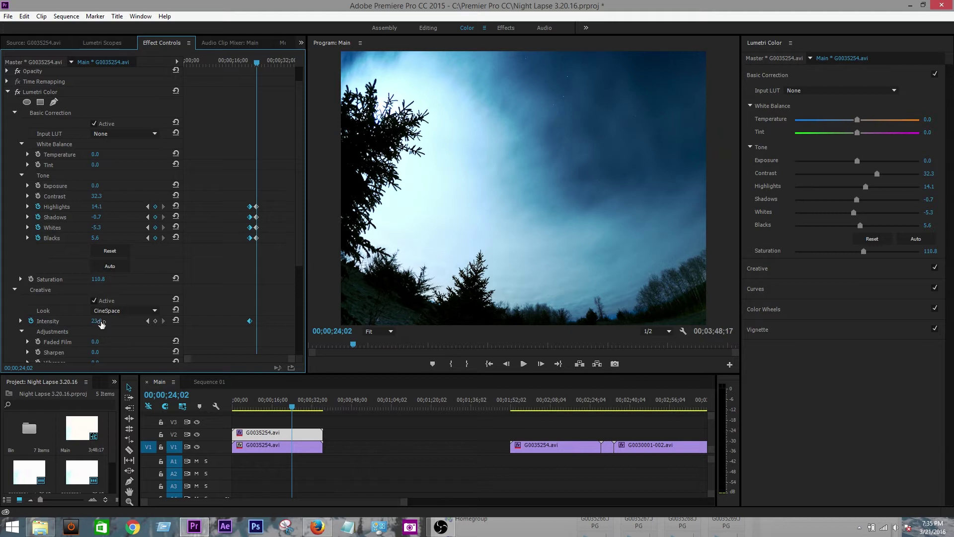
left_click_drag(101, 324, 85, 321)
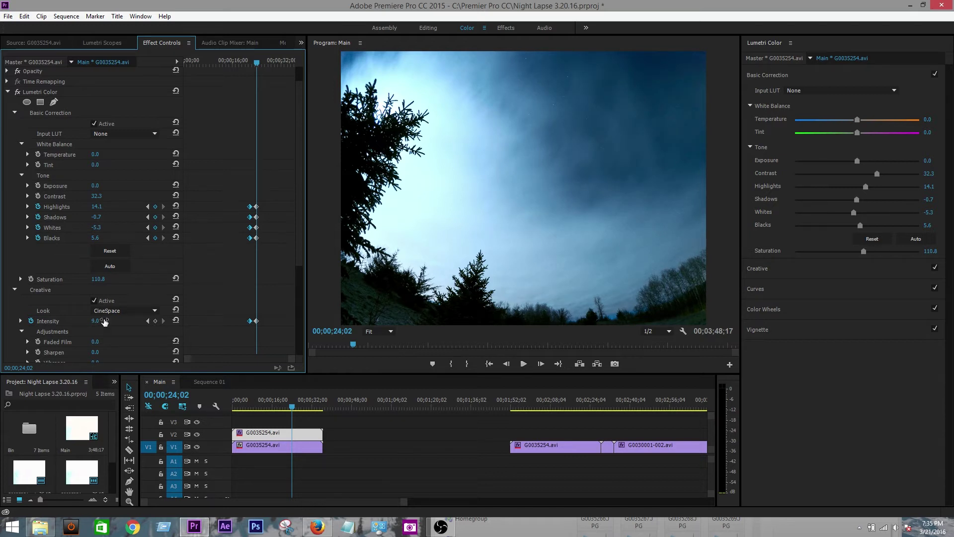
left_click_drag(104, 322, 104, 322)
left_click(103, 320)
type("10")
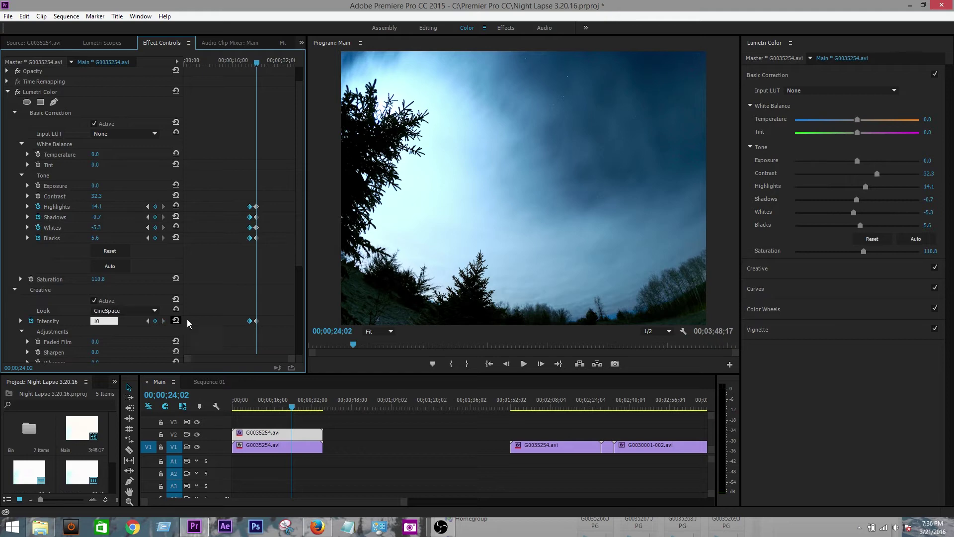
key("Return")
Preview the keyframed grade from about 15 to 34 seconds, then save with Ctrl+S
left_click_drag(258, 59, 289, 85)
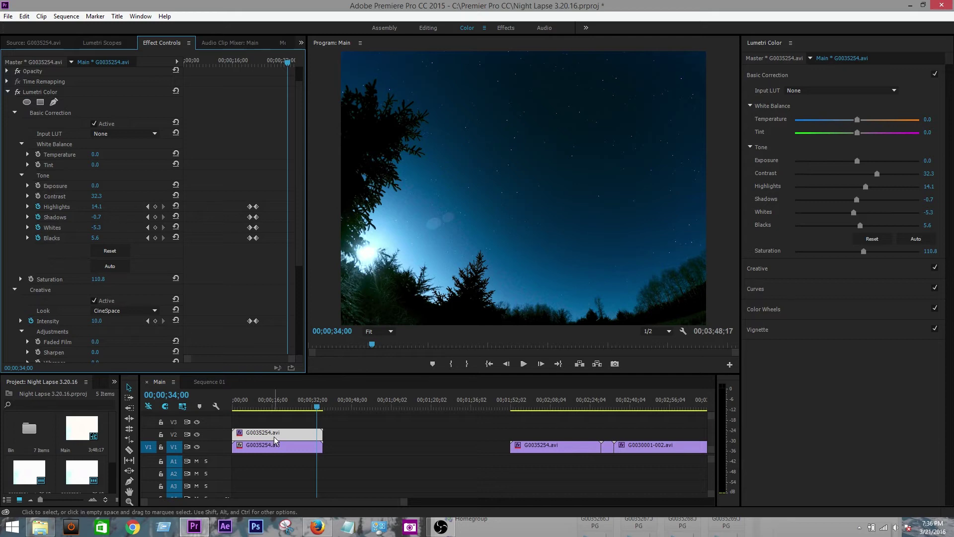
left_click(274, 408)
left_click_drag(275, 410, 319, 420)
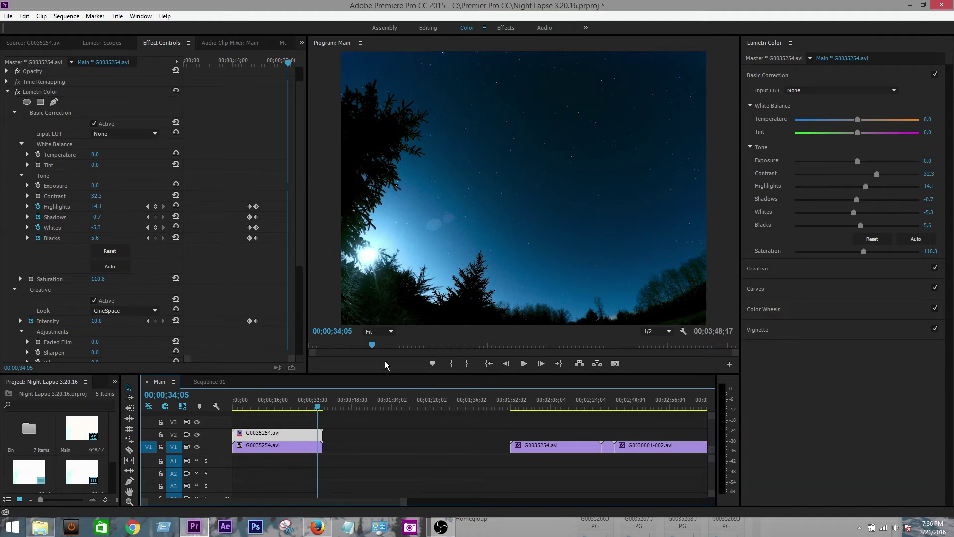
key("ctrl+s")
left_click(197, 435)
left_click(197, 435)
left_click(197, 435)
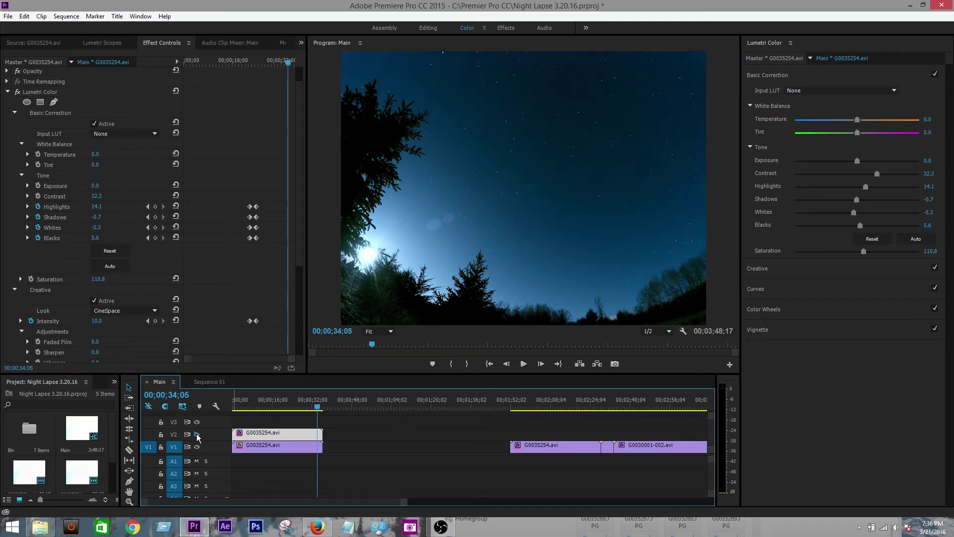
left_click(197, 434)
left_click(197, 435)
left_click(197, 435)
left_click(197, 435)
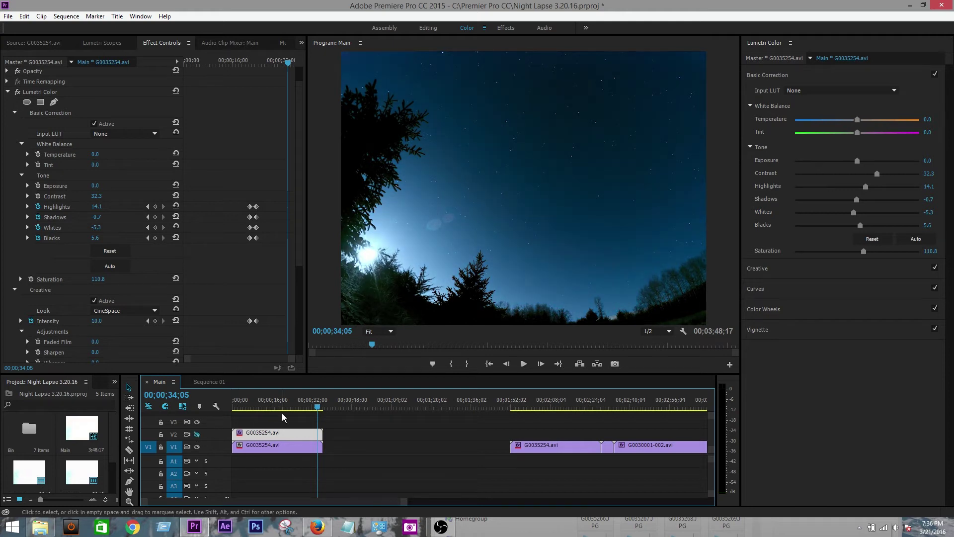
left_click(265, 405)
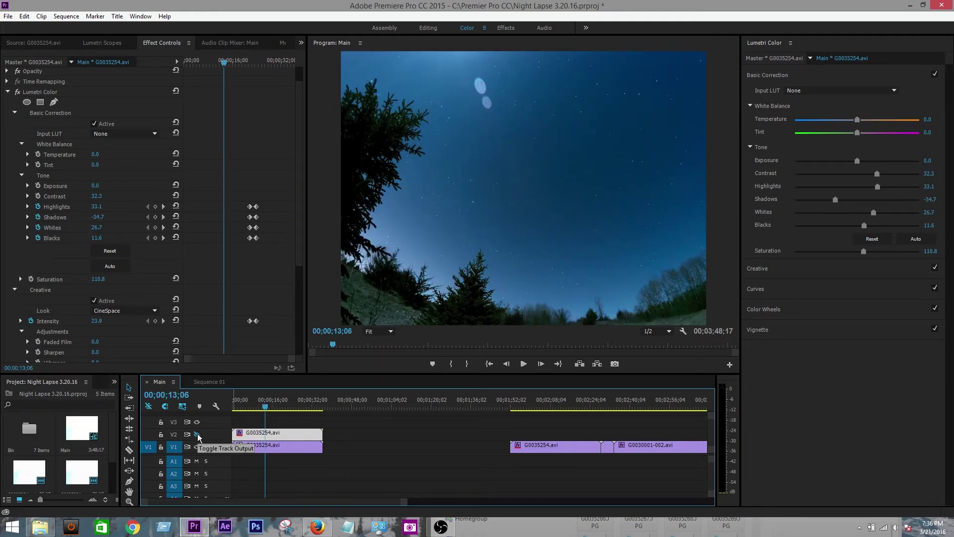
left_click(198, 434)
left_click(197, 434)
left_click(198, 434)
left_click(198, 434)
left_click(198, 434)
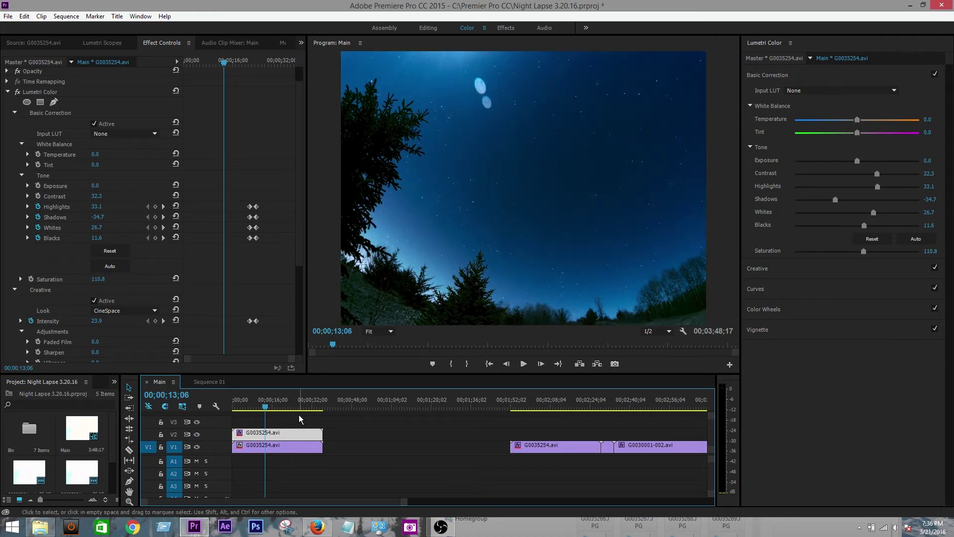
key("space")
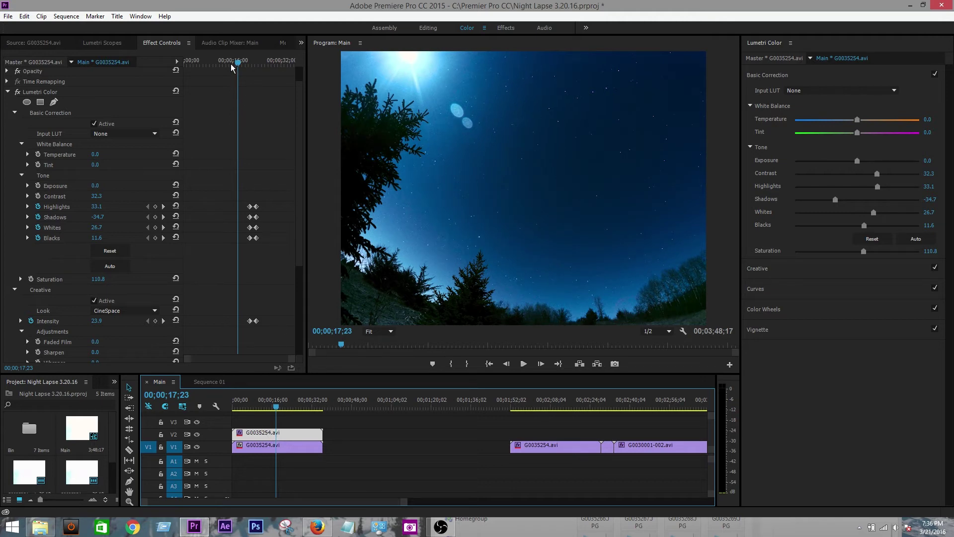
left_click_drag(240, 60, 263, 60)
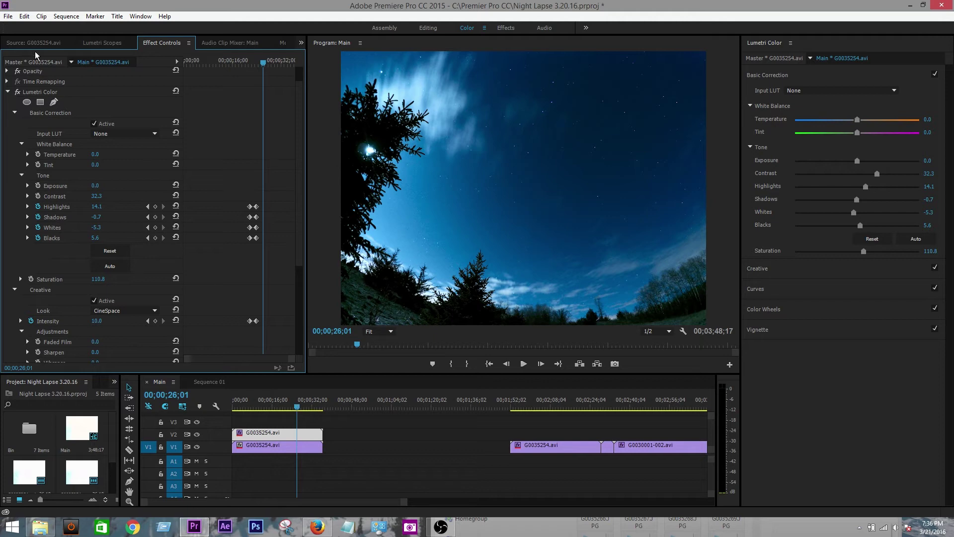
left_click(233, 407)
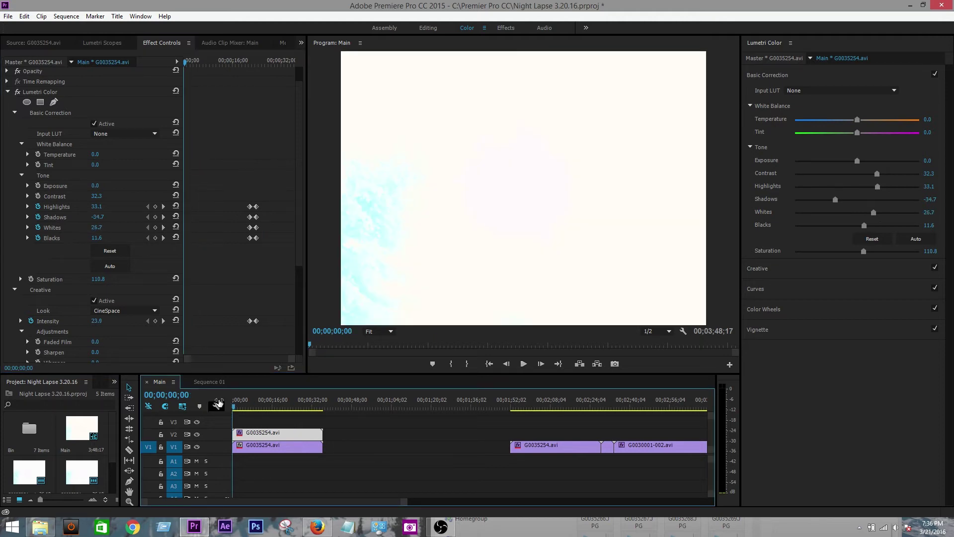
key("ctrl+a")
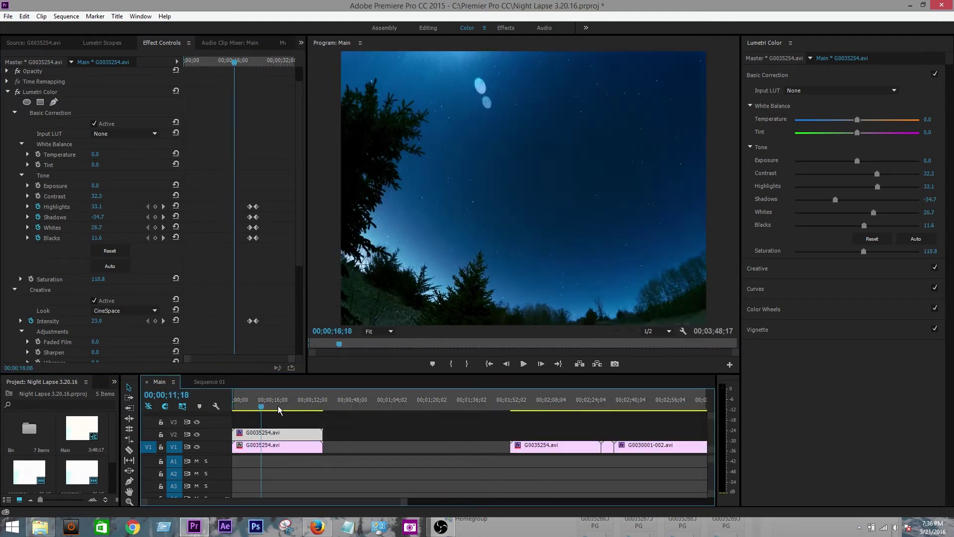
left_click_drag(286, 409, 324, 411)
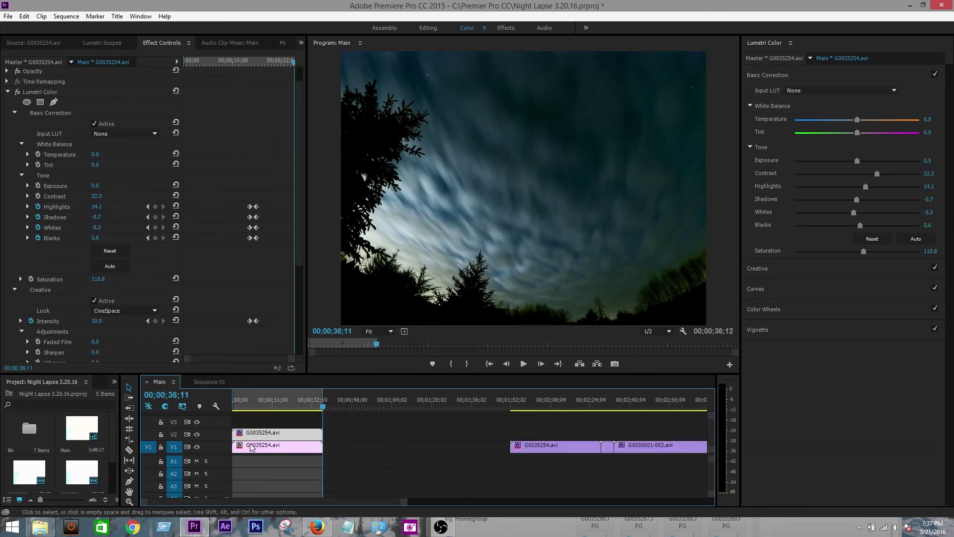
left_click(250, 409)
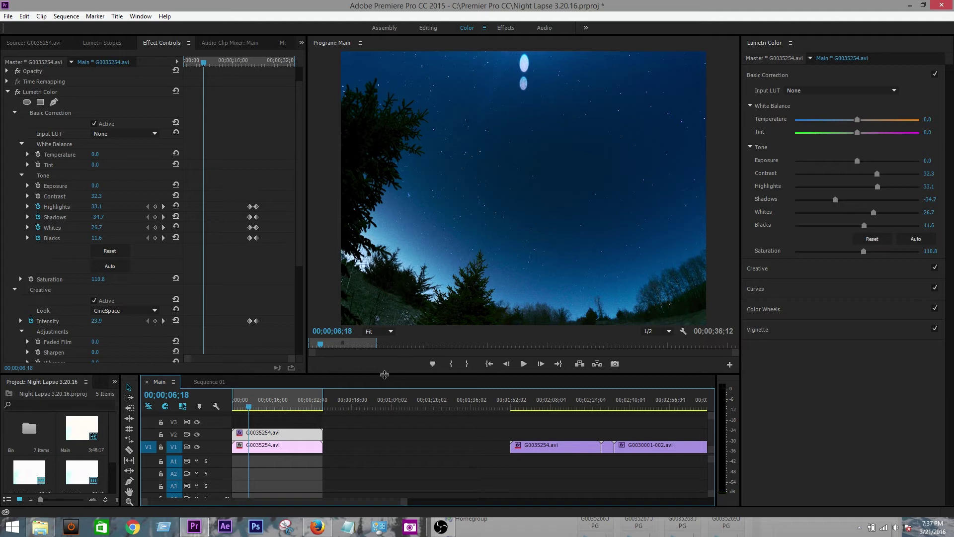
left_click_drag(386, 374, 378, 340)
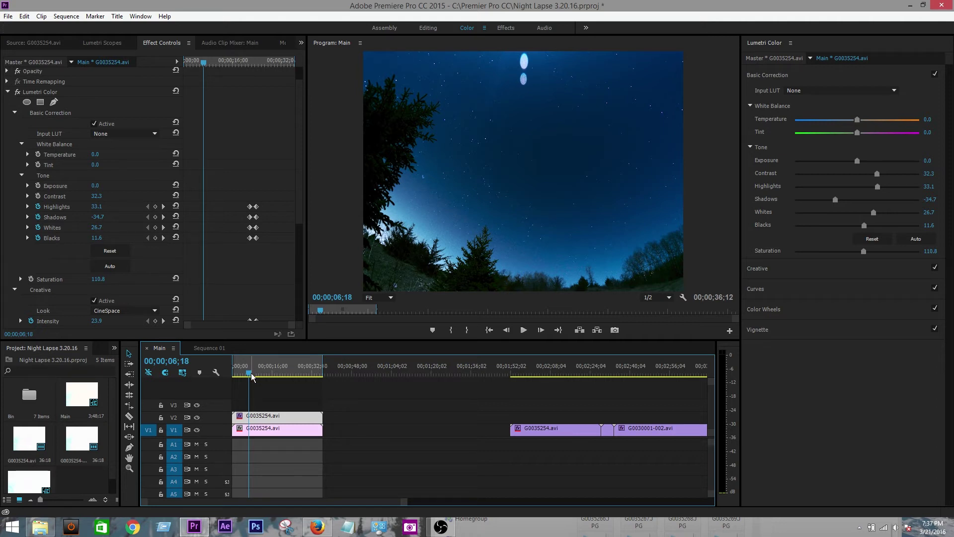
left_click_drag(252, 374, 265, 374)
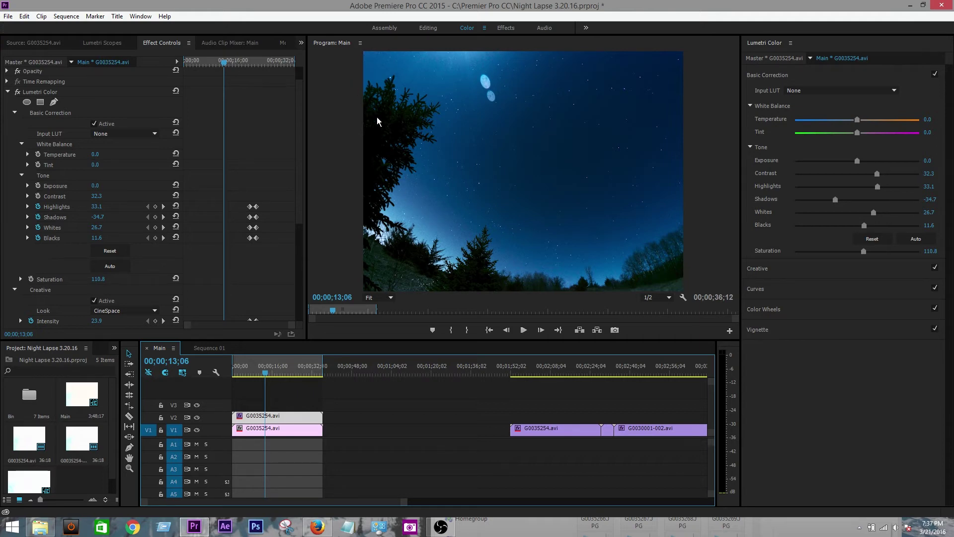
Change the Main sequence frame size from 4000 × 3000 to 3840 × 2160 in Sequence Settings
left_click(66, 16)
left_click(100, 28)
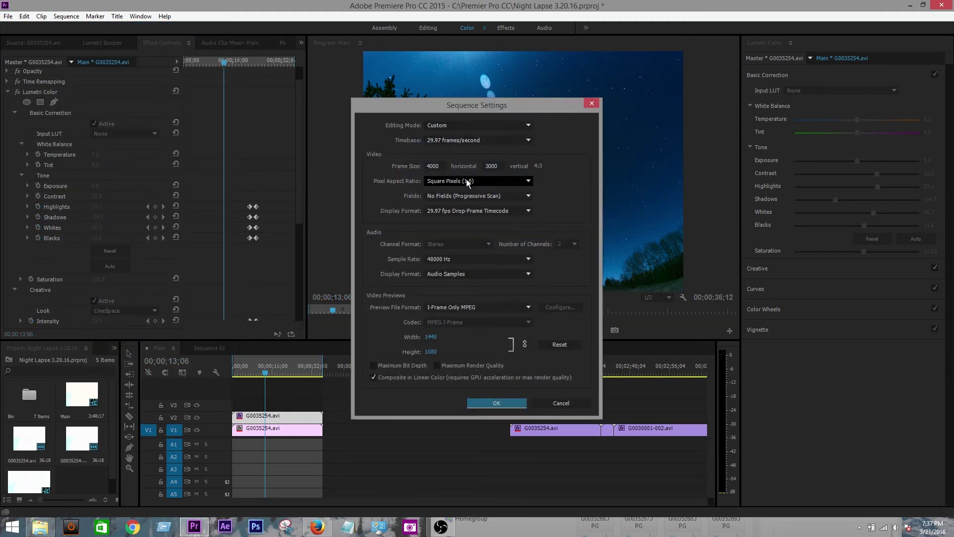
double_click(440, 165)
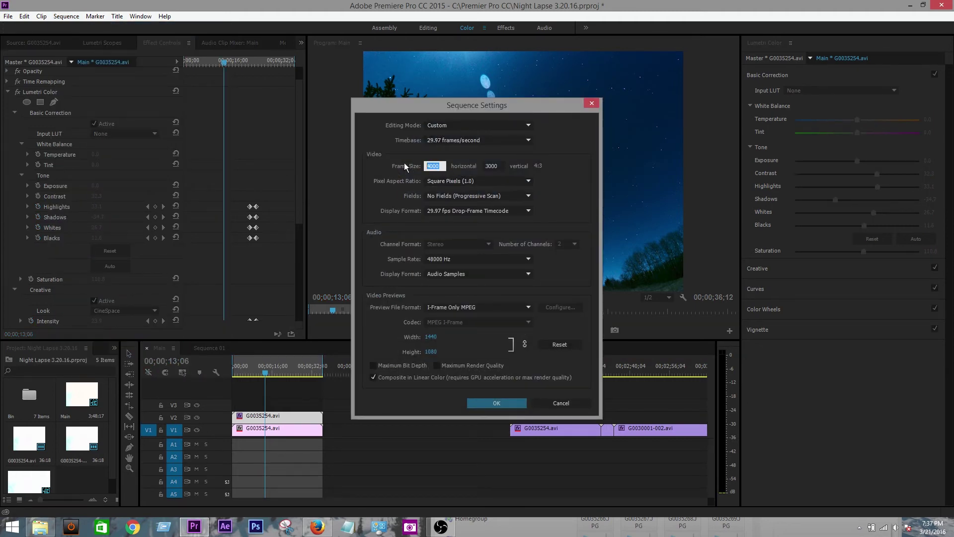
type("38")
double_click(498, 166)
type("2160")
left_click(551, 178)
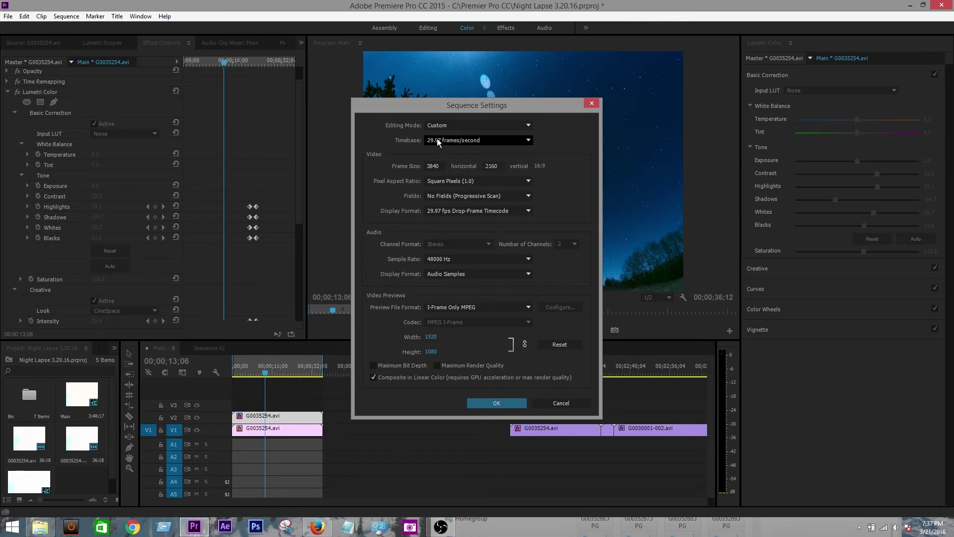
left_click(490, 403)
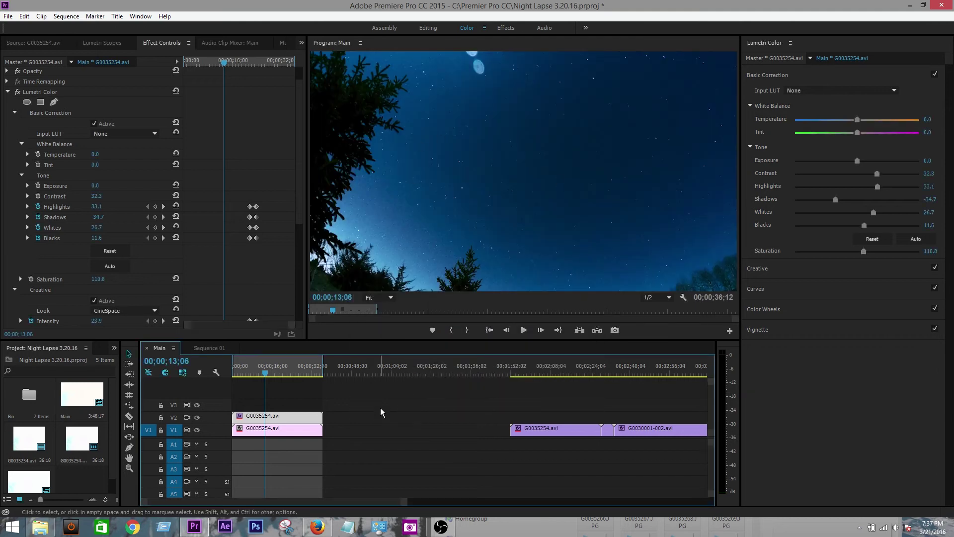
mouse_move(270, 371)
left_mouse_down()
mouse_move(251, 371)
mouse_move(282, 371)
left_mouse_up()
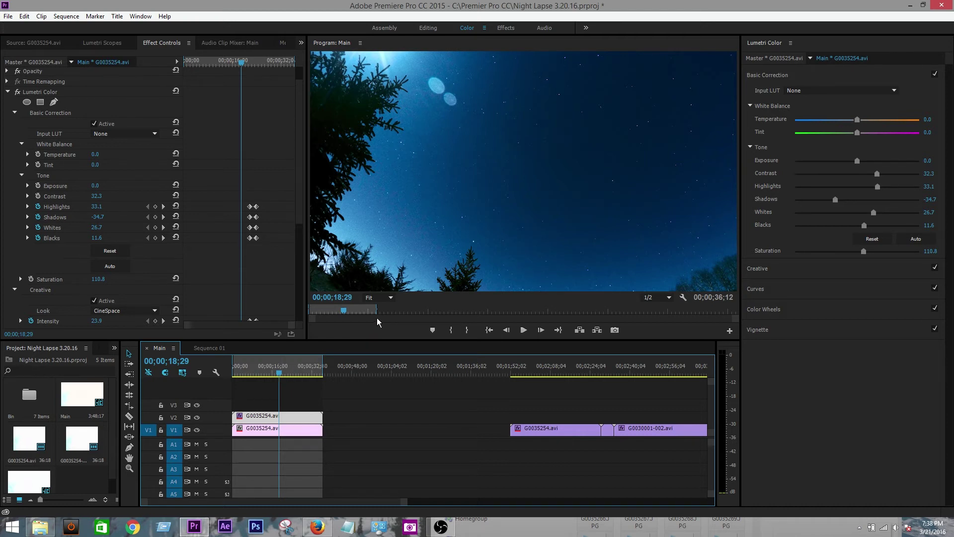
mouse_move(278, 372)
left_mouse_down()
mouse_move(238, 373)
mouse_move(315, 377)
mouse_move(284, 377)
left_mouse_up()
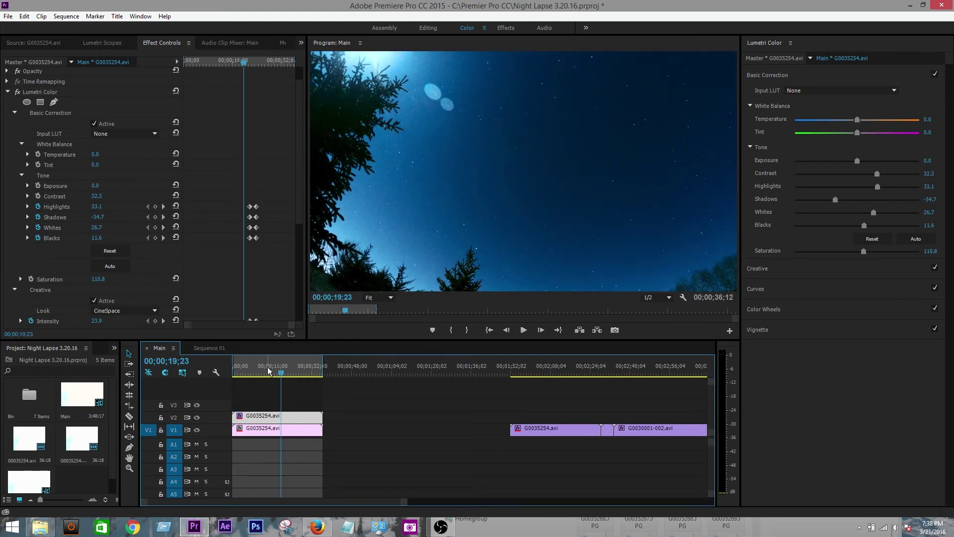
left_click(236, 373)
left_click_drag(236, 373, 260, 374)
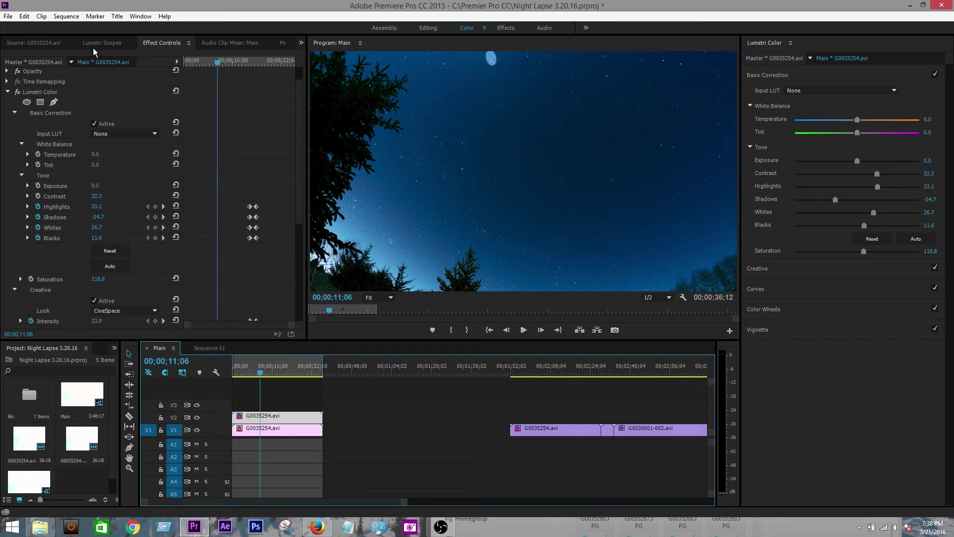
Select the G0035254.avi clip on V2 and scrub its Motion Position Y to 998, previewing the framing
left_click(363, 435)
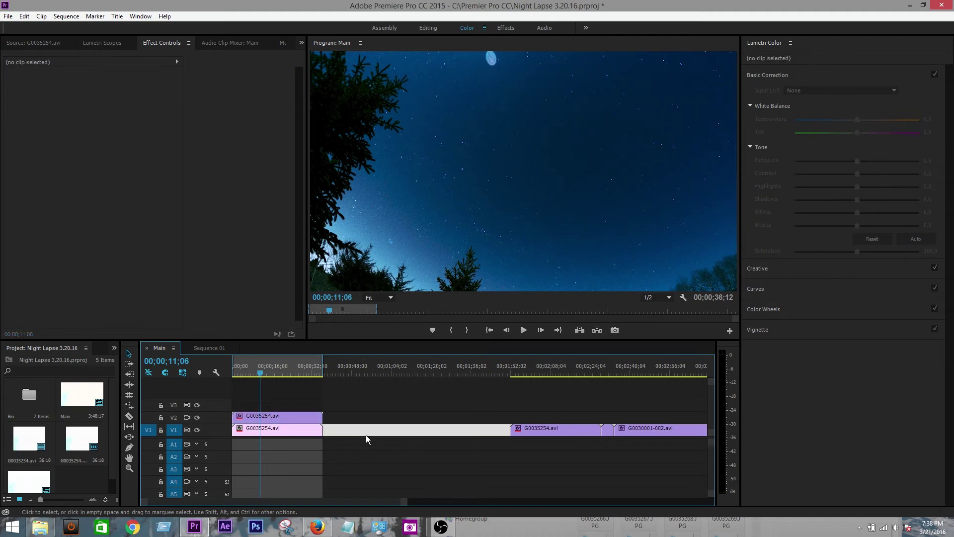
left_click(270, 369)
left_click(254, 416)
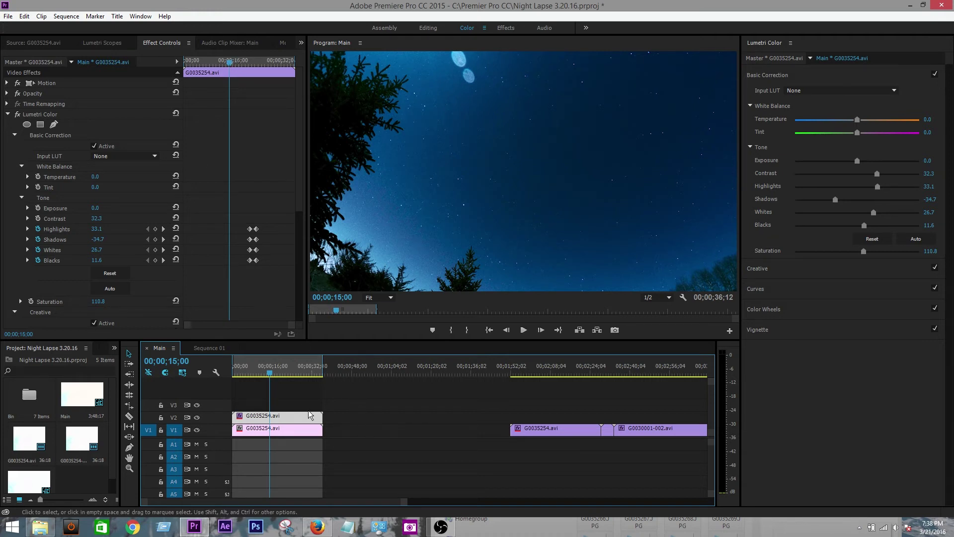
left_click(359, 420)
left_click(300, 417)
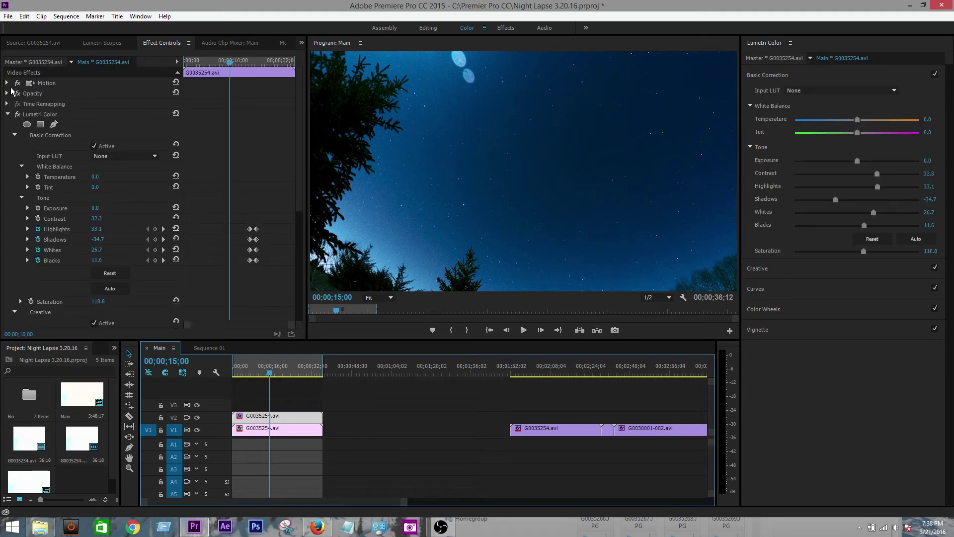
left_click(7, 83)
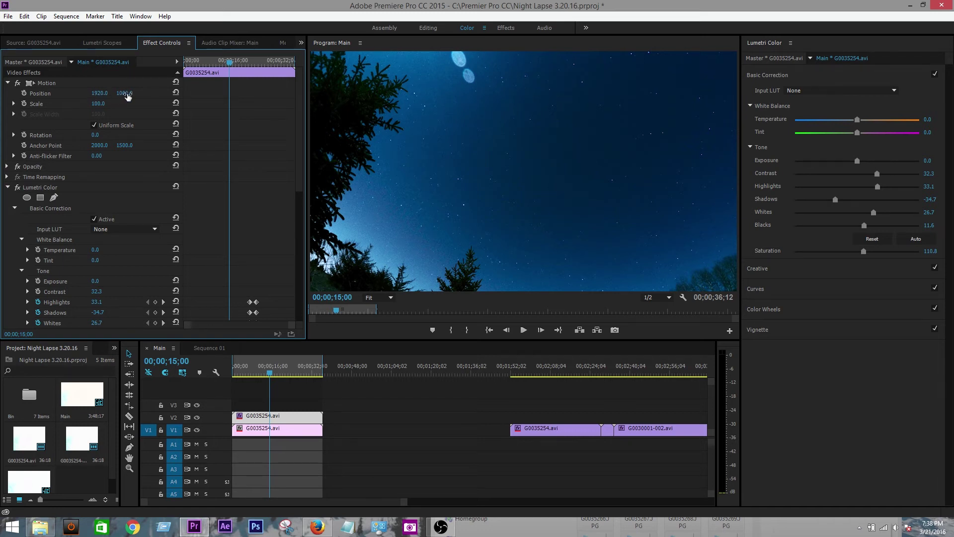
left_click_drag(127, 96, 264, 96)
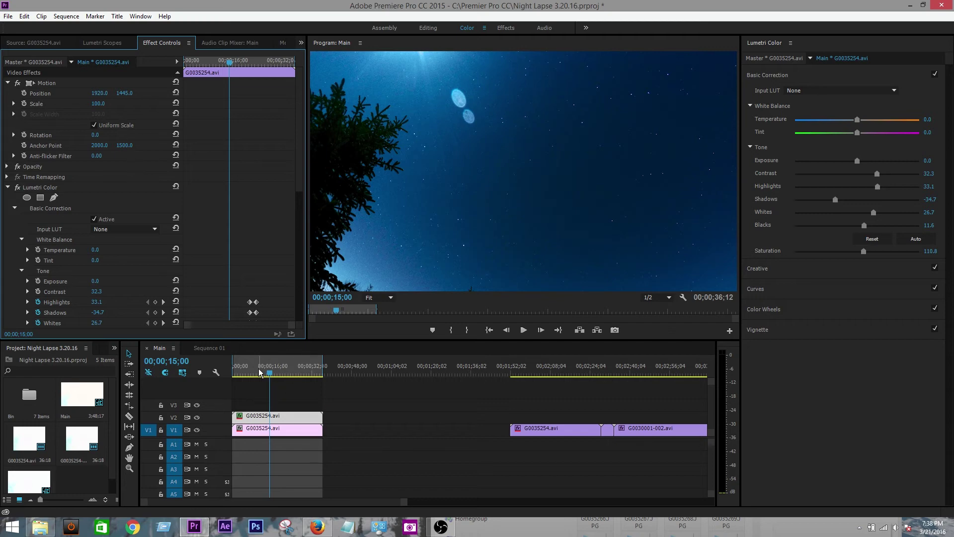
left_click_drag(259, 374, 319, 383)
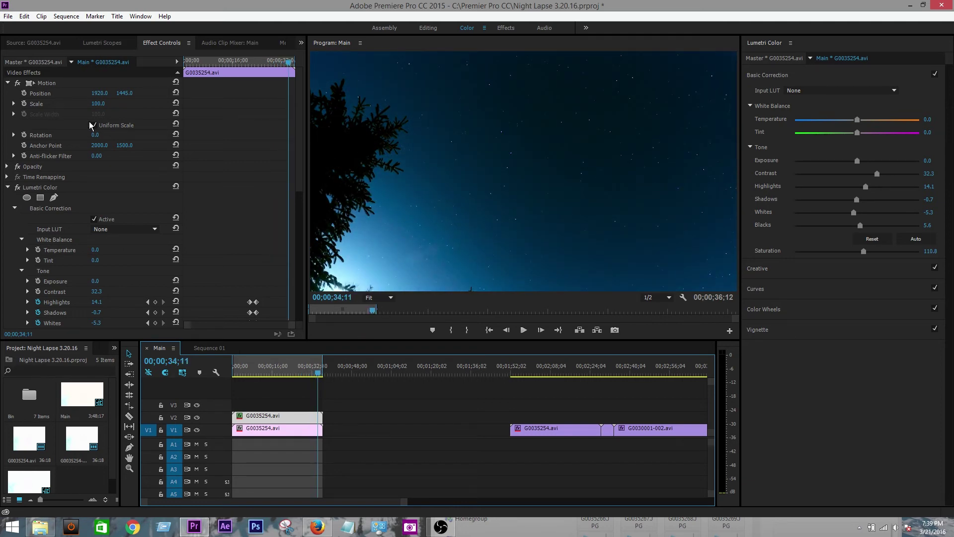
left_click_drag(124, 93, 81, 93)
Keyframe Position Y at 1405 near the clip start and 666 at its last frame, then preview the pan
left_click(235, 368)
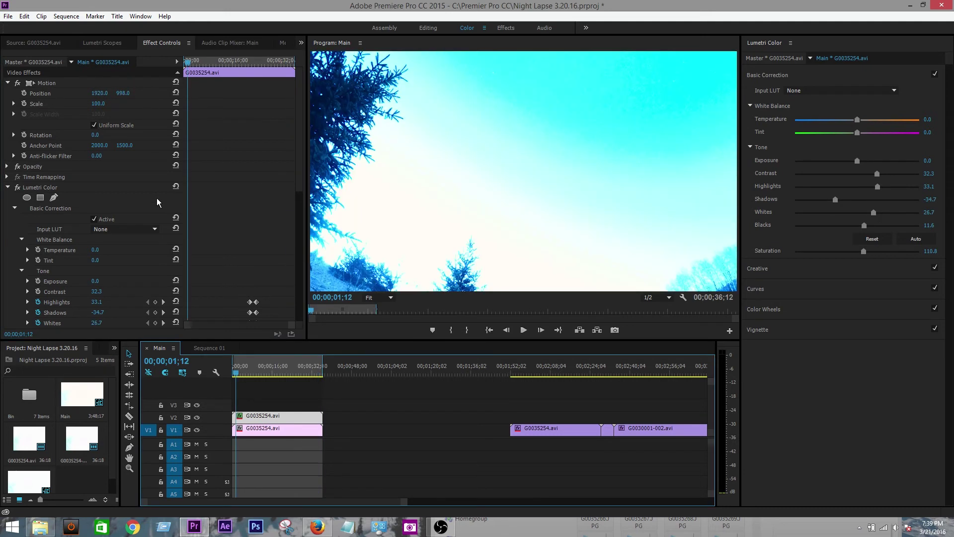
left_click(23, 94)
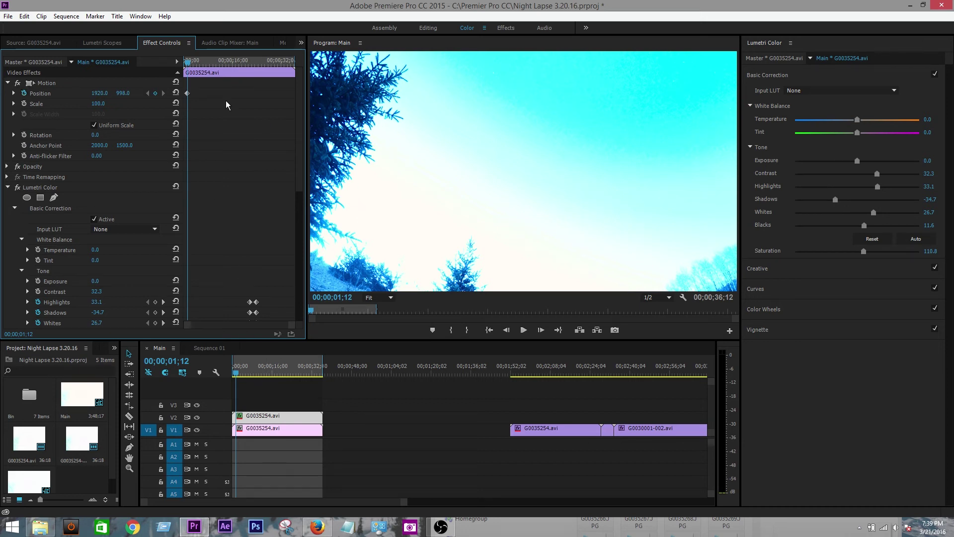
left_click_drag(123, 93, 325, 93)
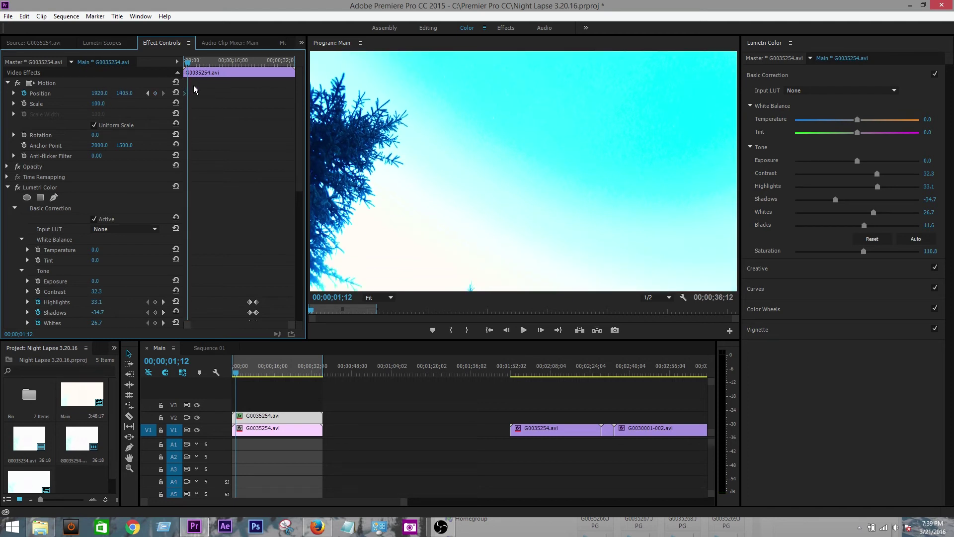
left_click_drag(201, 62, 295, 62)
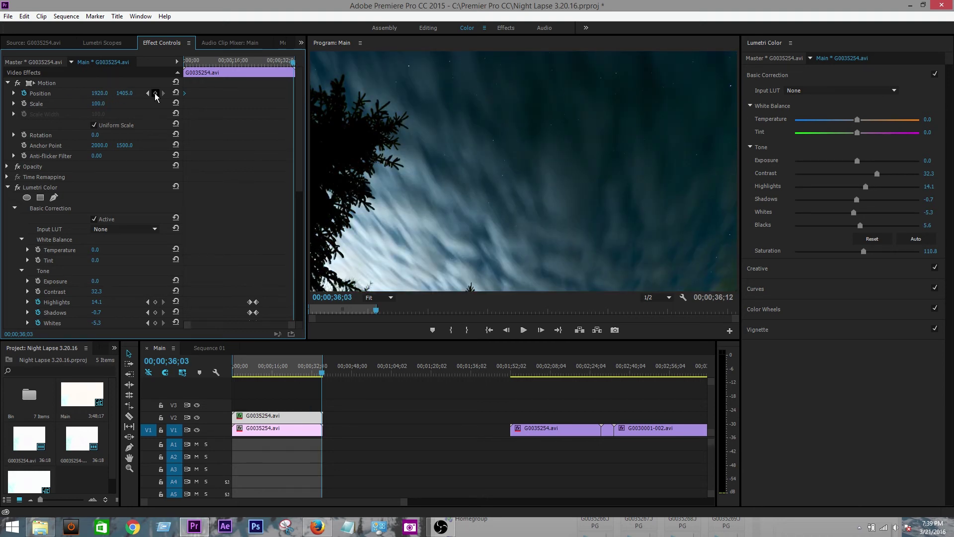
left_click_drag(126, 95, 27, 94)
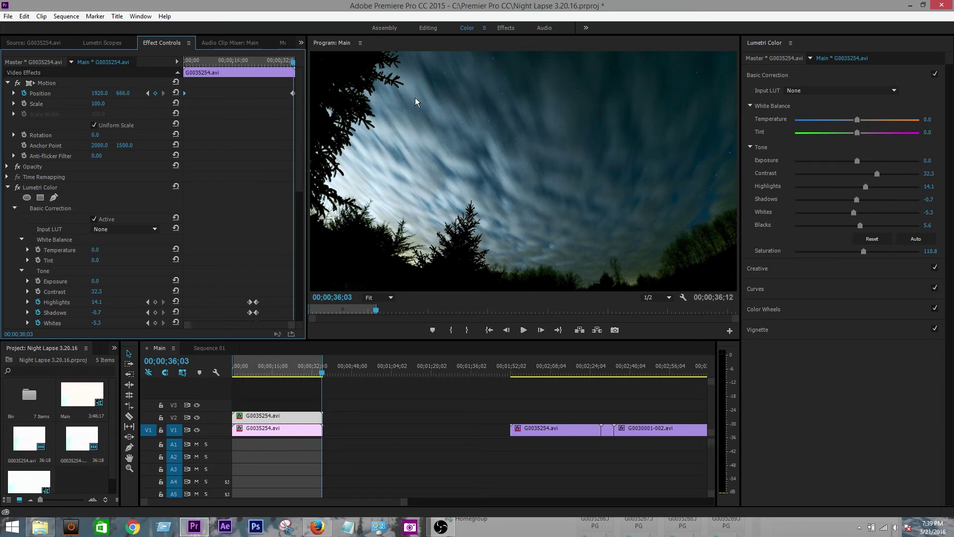
left_click(249, 374)
mouse_move(250, 372)
left_mouse_down()
mouse_move(326, 378)
mouse_move(259, 378)
left_mouse_up()
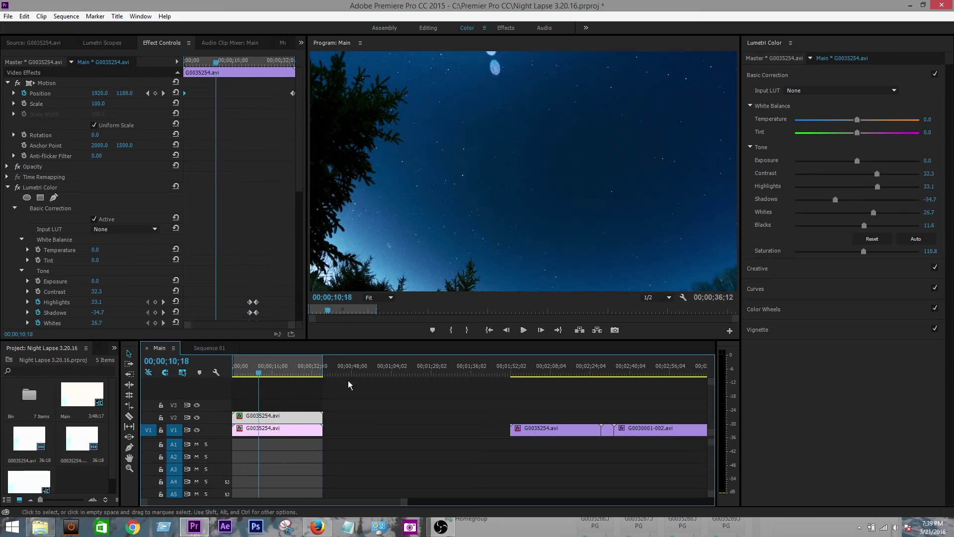
left_click(365, 393)
left_click(274, 373)
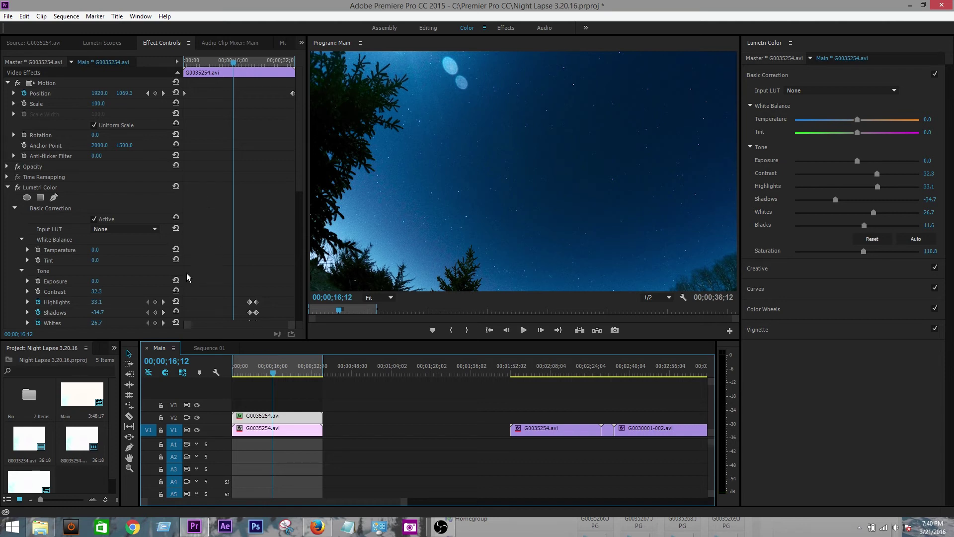
left_click(336, 387)
left_click(259, 368)
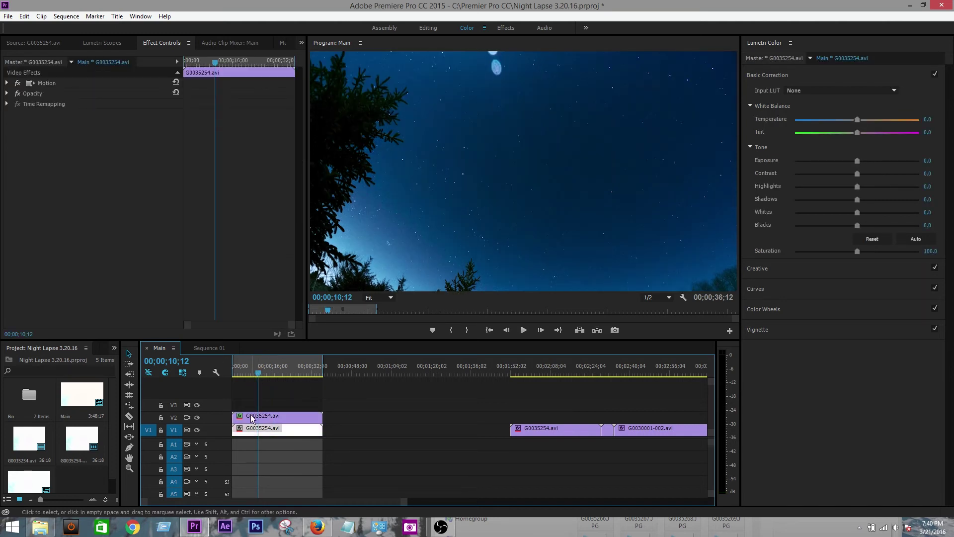
left_click(279, 416)
left_click(62, 16)
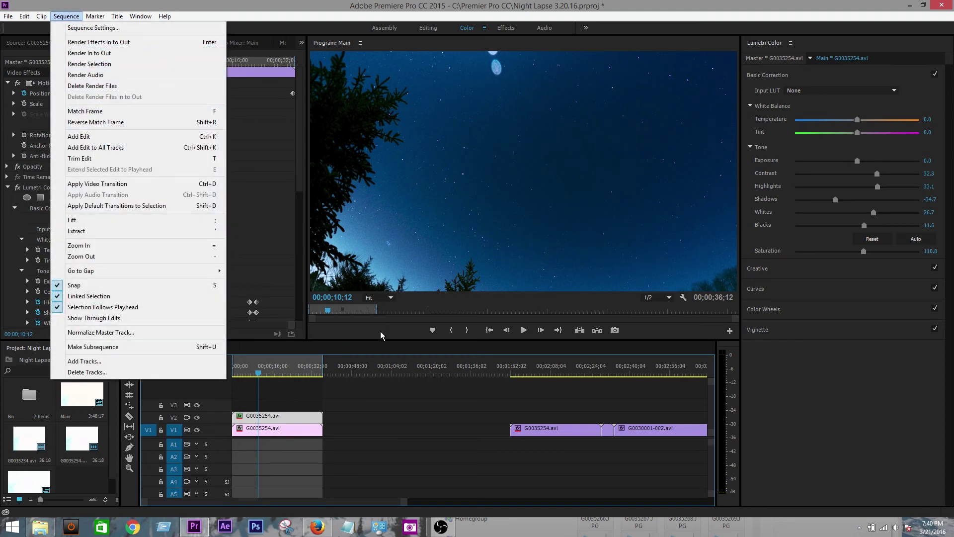
left_click(366, 395)
key("Home")
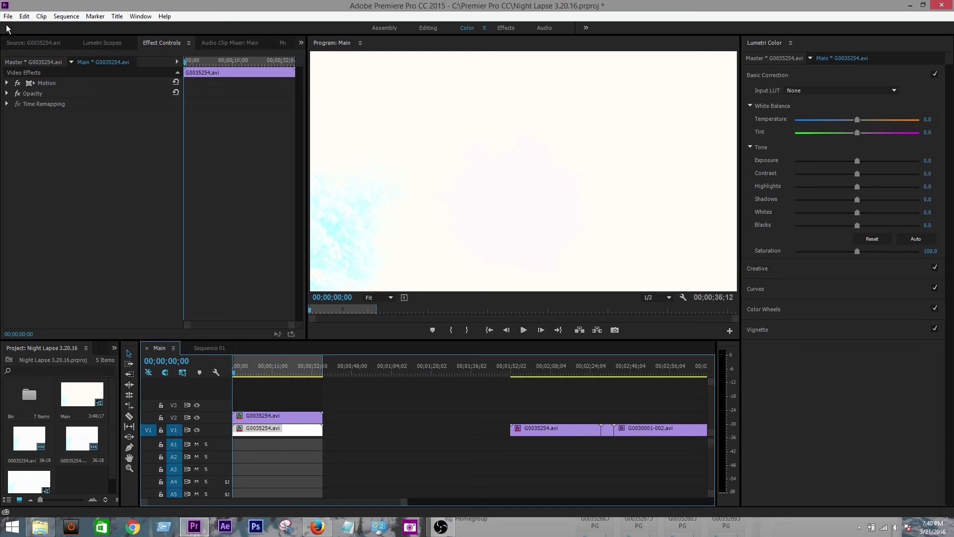
left_click(381, 420)
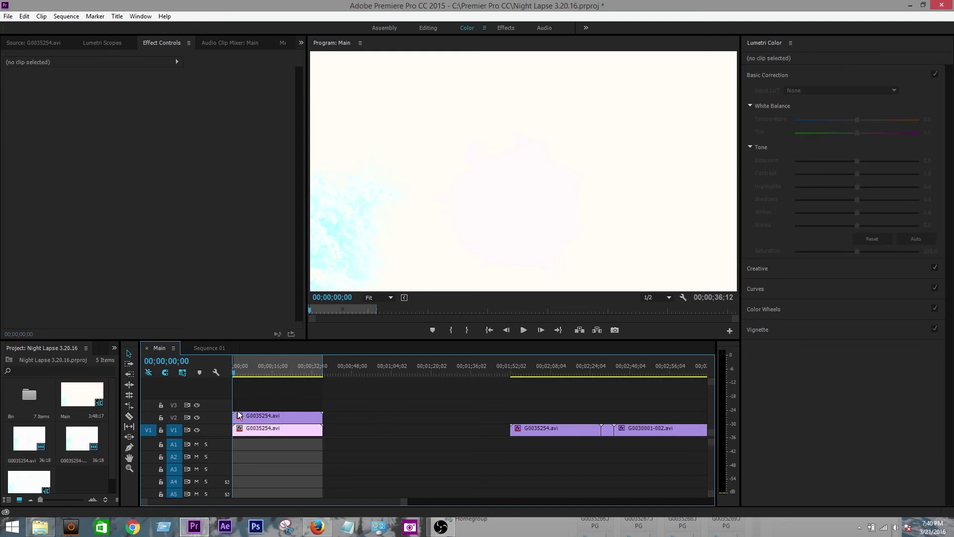
Open Export Settings from the File menu and keep H.264 as the format
left_click(8, 16)
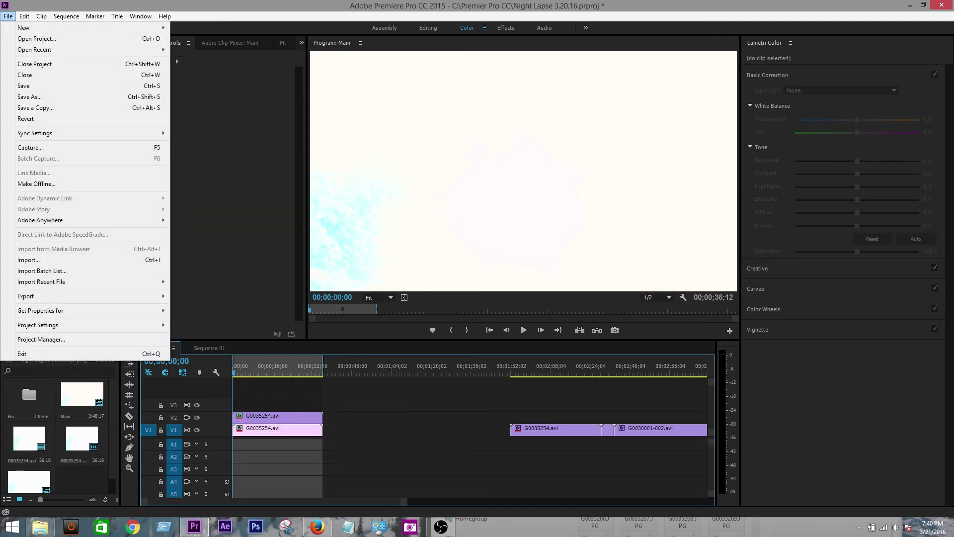
mouse_move(59, 298)
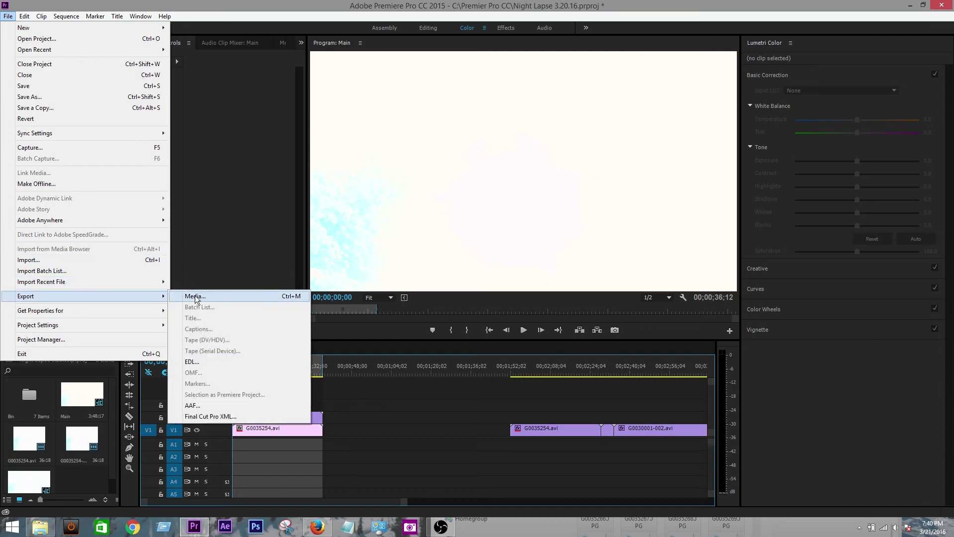
left_click(226, 296)
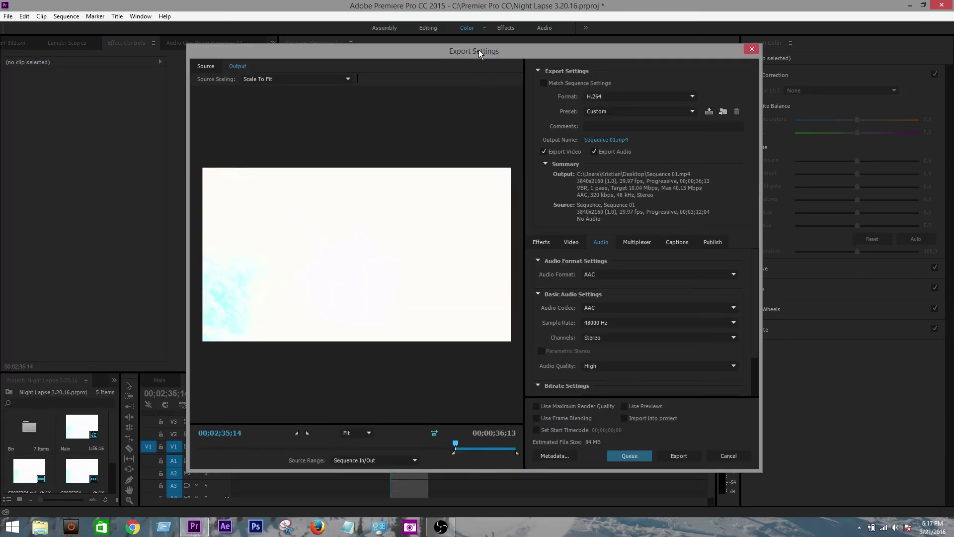
left_click_drag(476, 49, 454, 32)
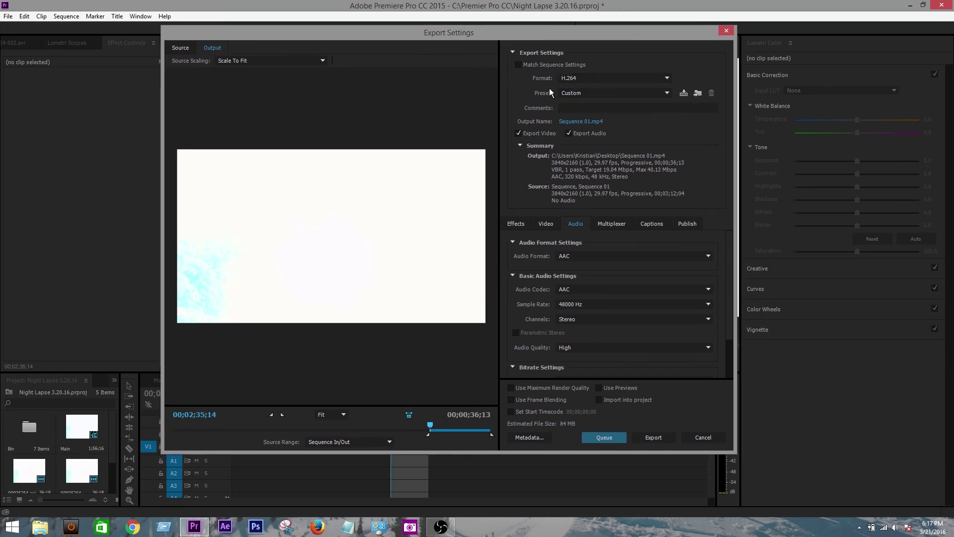
left_click(576, 79)
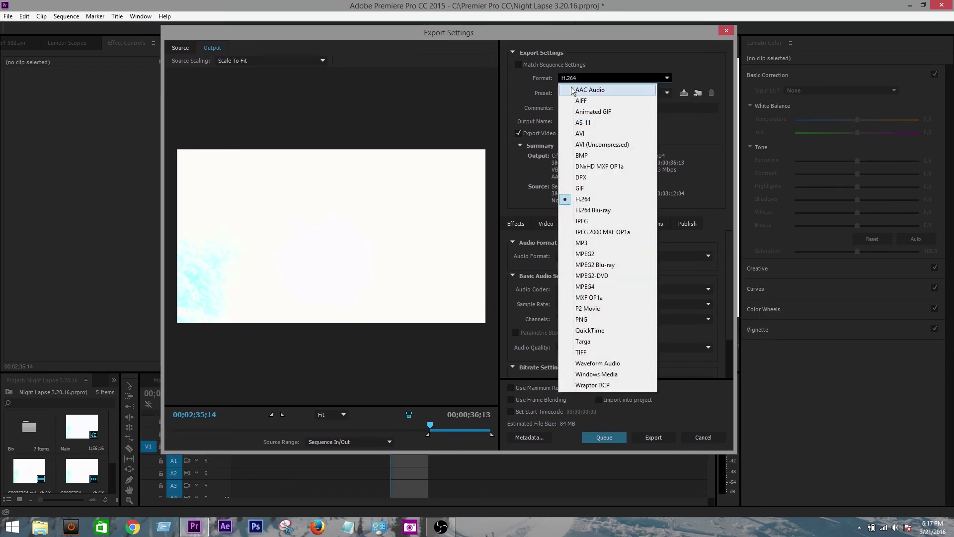
left_click(597, 199)
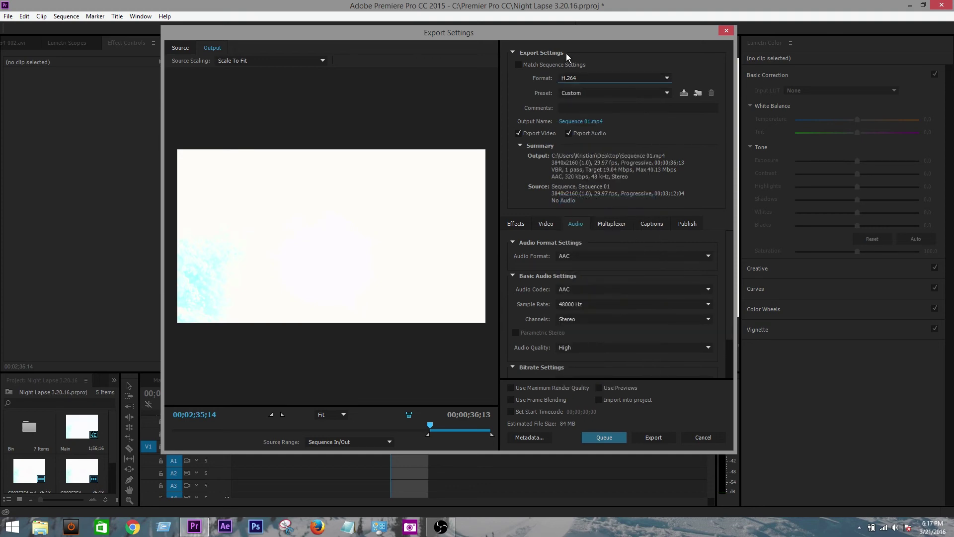
Choose the YouTube 2160p 4K export preset
left_click(595, 93)
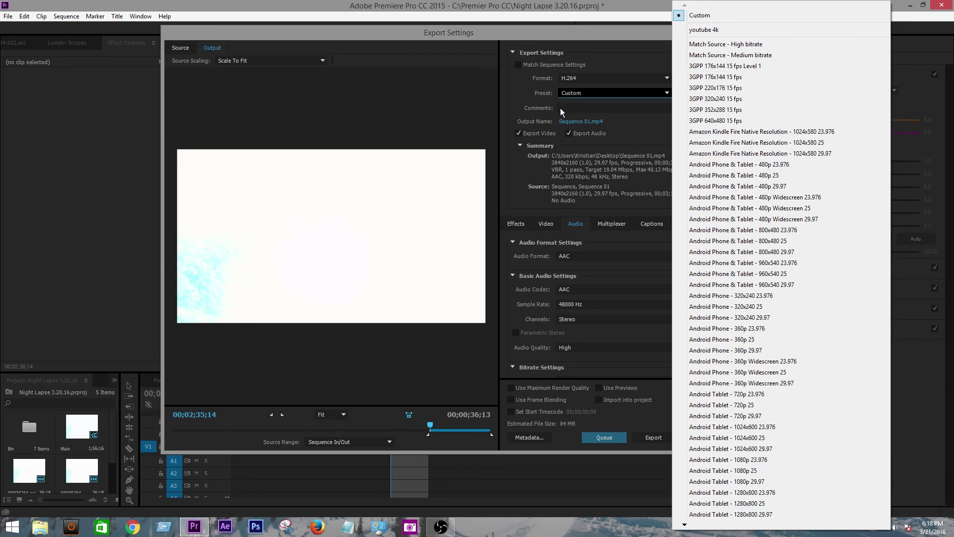
left_click(684, 525)
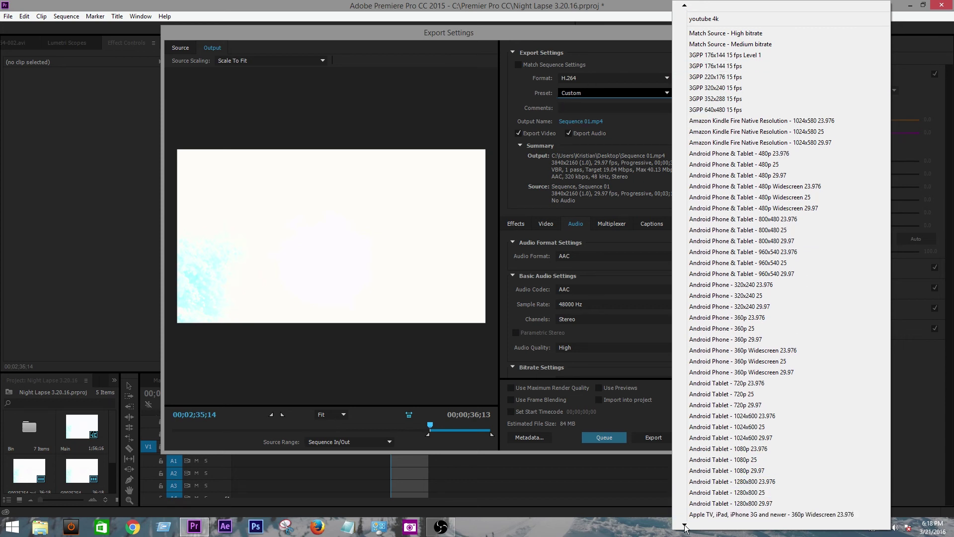
mouse_move(684, 526)
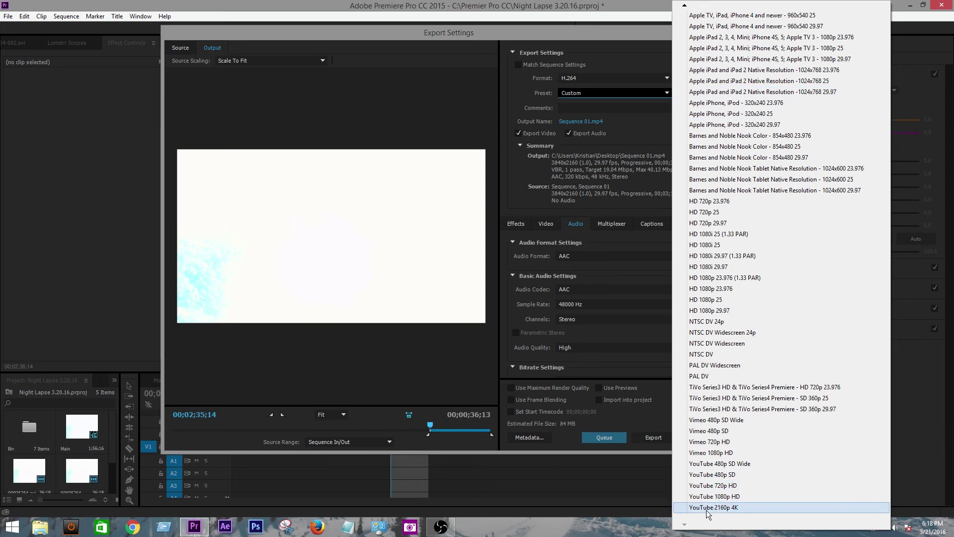
left_click(744, 508)
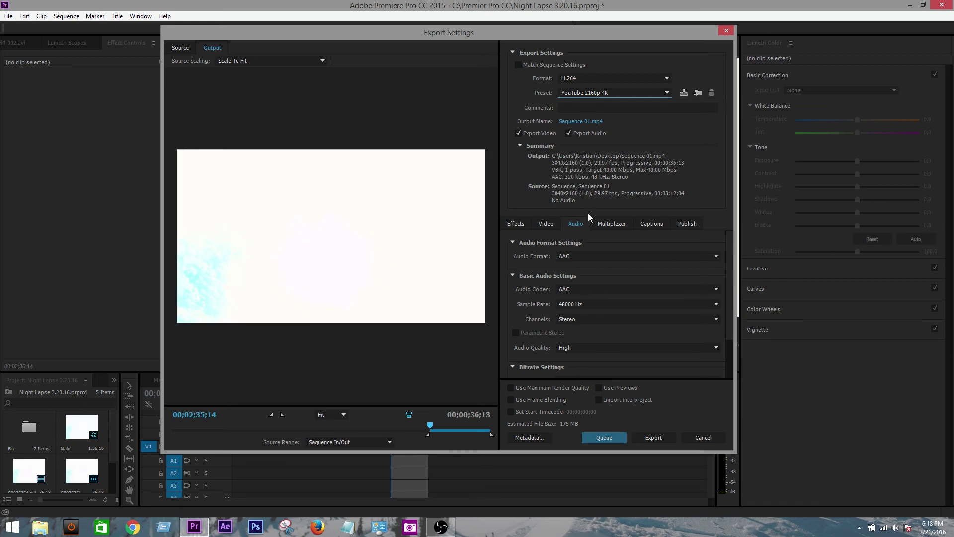
Enable Render at Maximum Depth in the Video export settings
left_click(522, 224)
left_click(545, 225)
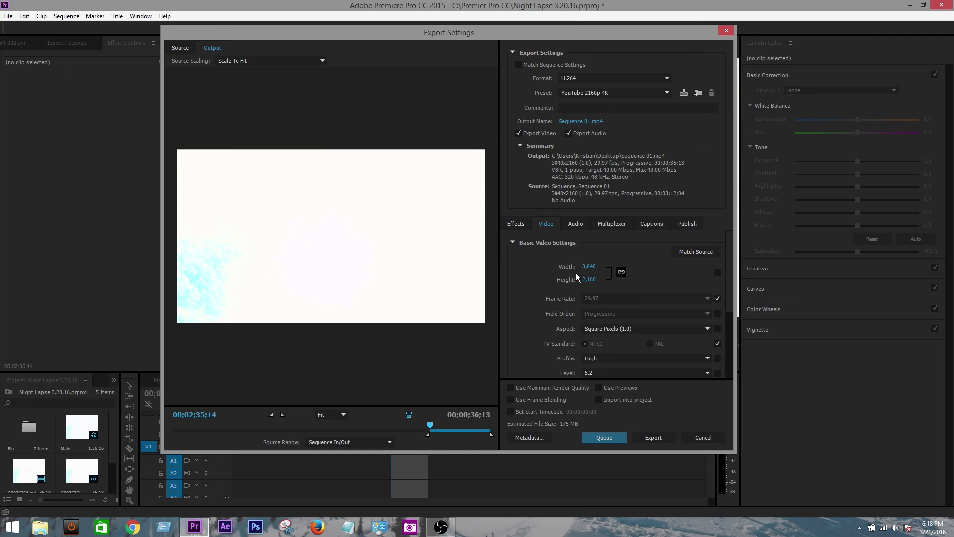
scroll(527, 288, "down", 2)
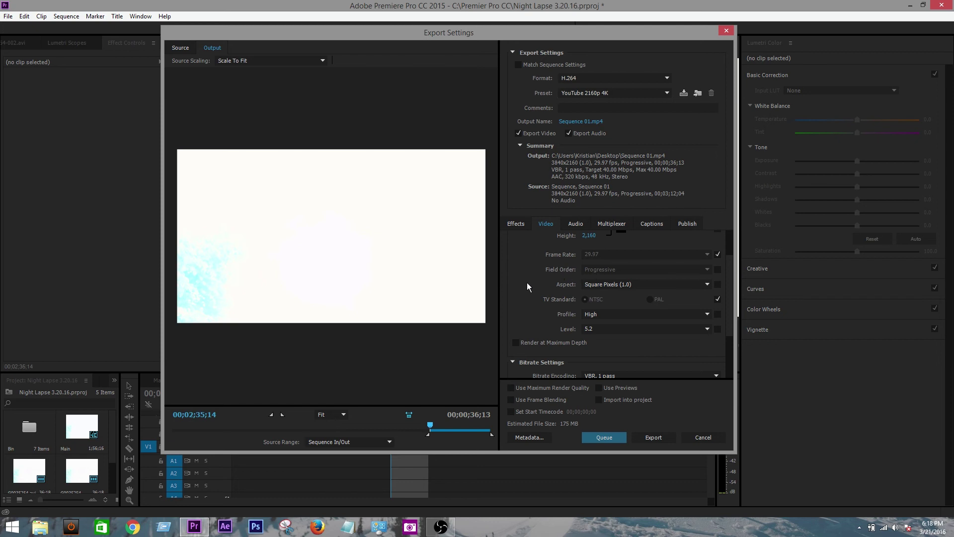
scroll(527, 284, "down", 2)
left_click(525, 299)
Raise the maximum bitrate to 46.03 Mbps and turn on Use Maximum Render Quality
scroll(547, 326, "down", 1)
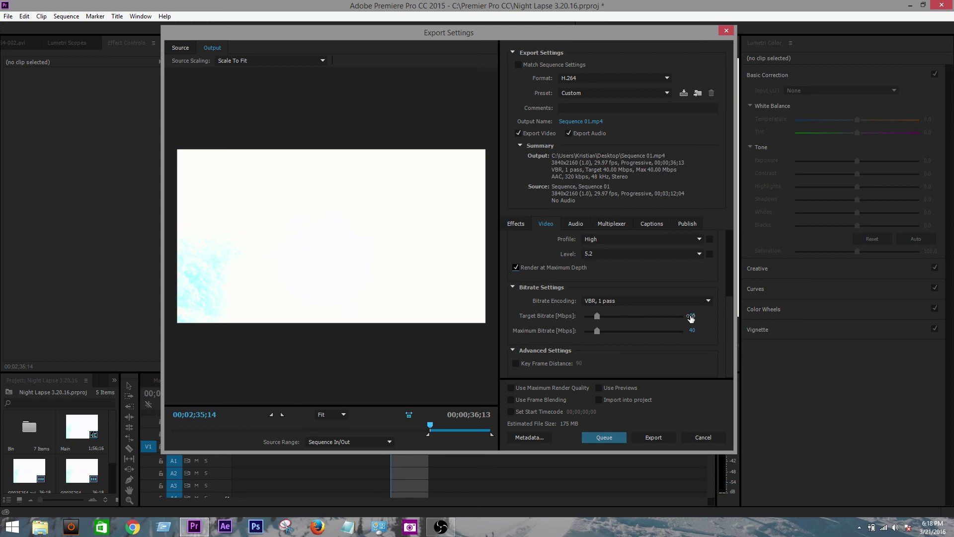
left_click_drag(597, 333, 600, 335)
left_click(519, 389)
Set the export output name to 'Night Lapse 3.20' with the Desktop as the save location
left_click(579, 122)
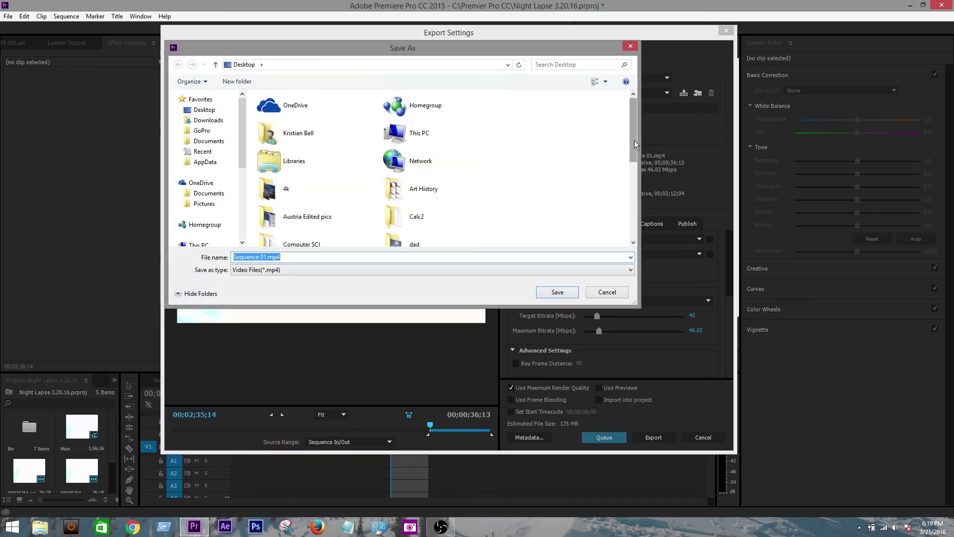
type("k")
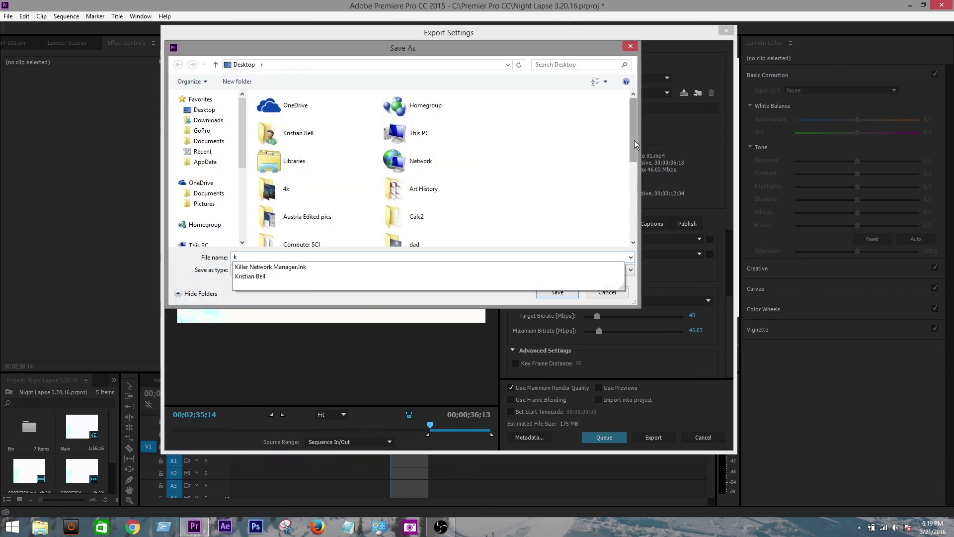
key("BackSpace")
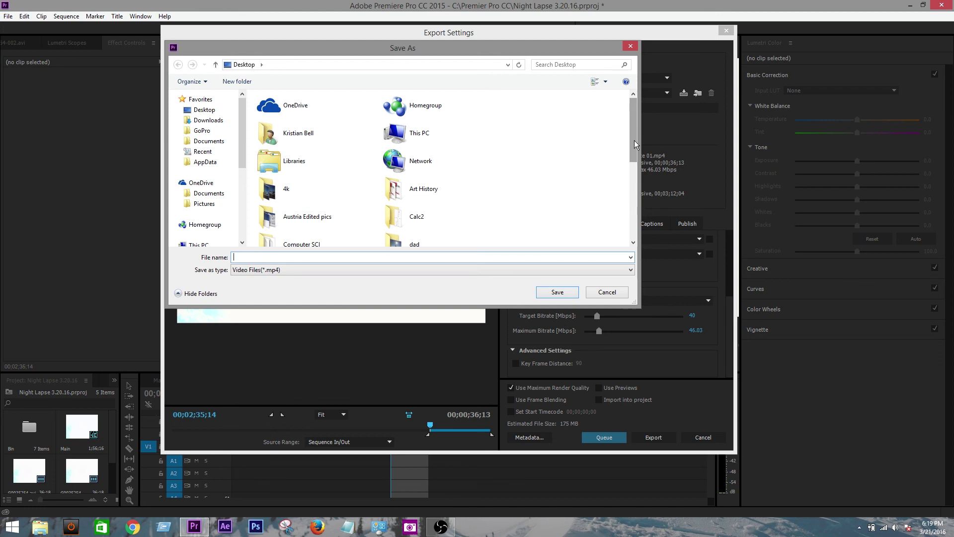
type("Night Lapse 3.20")
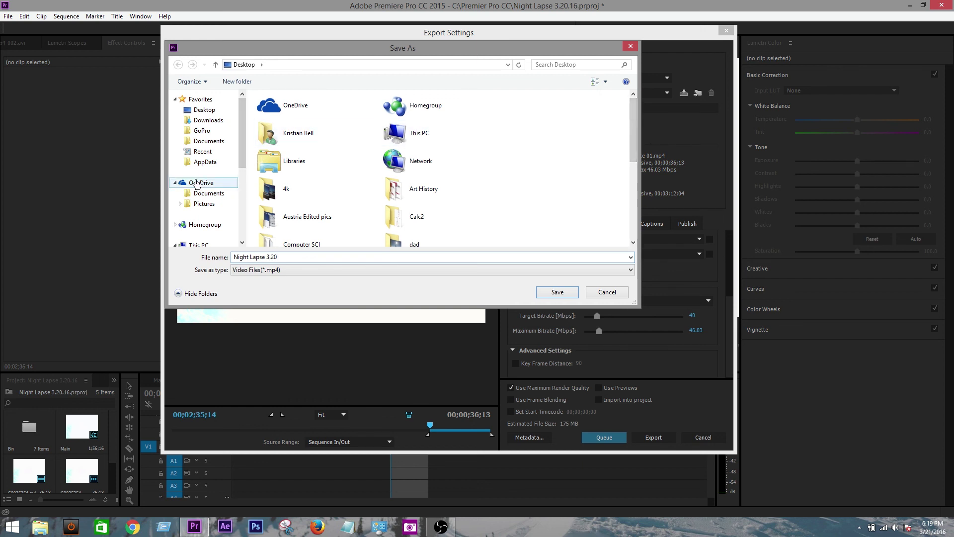
left_click(204, 110)
left_click(557, 293)
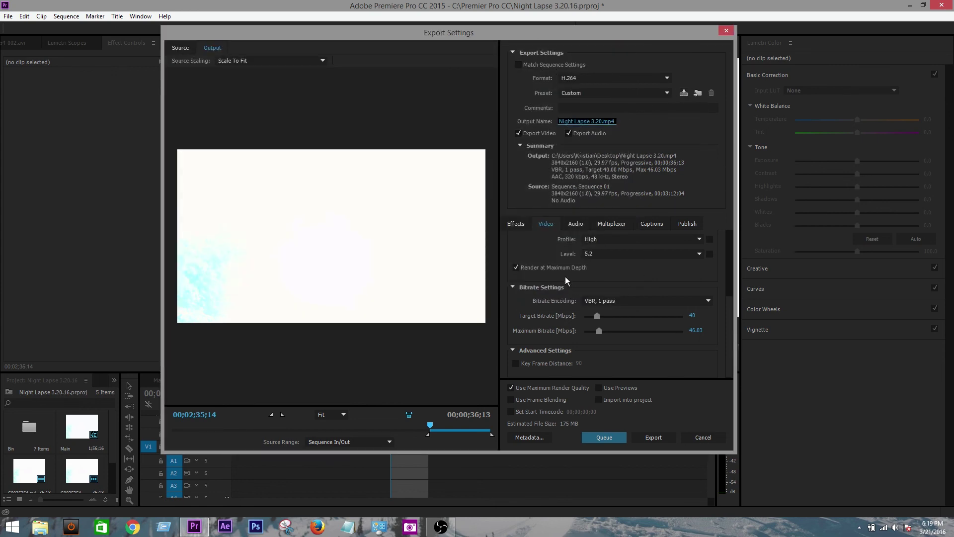
Keep the audio export at Stereo channels, High quality and 320 kbps bitrate
scroll(563, 308, "up", 5)
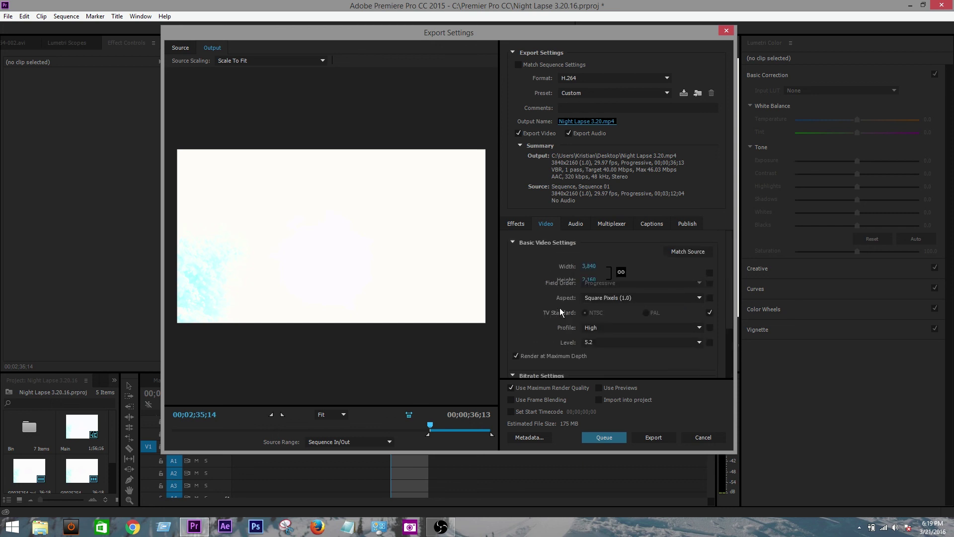
left_click(577, 224)
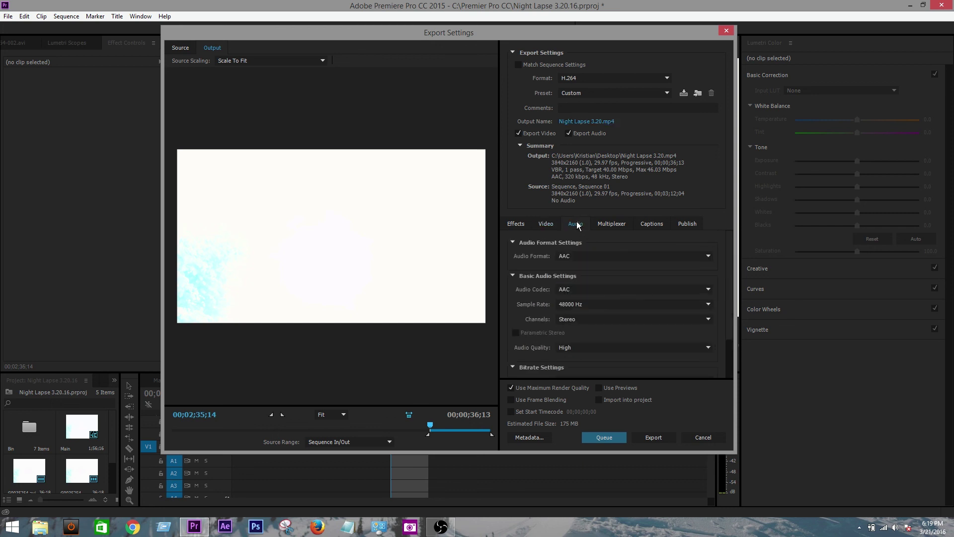
left_click(573, 321)
left_click(580, 342)
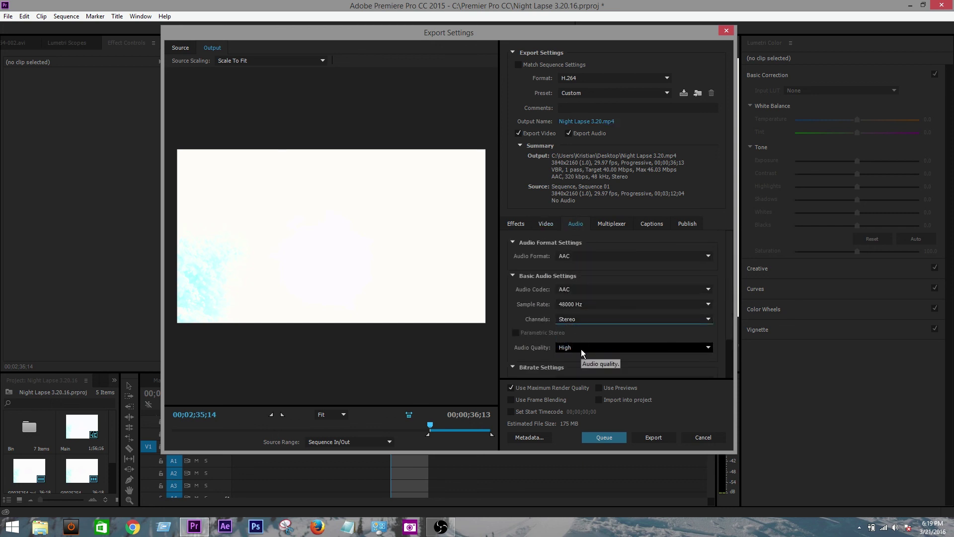
left_click(582, 349)
left_click(580, 381)
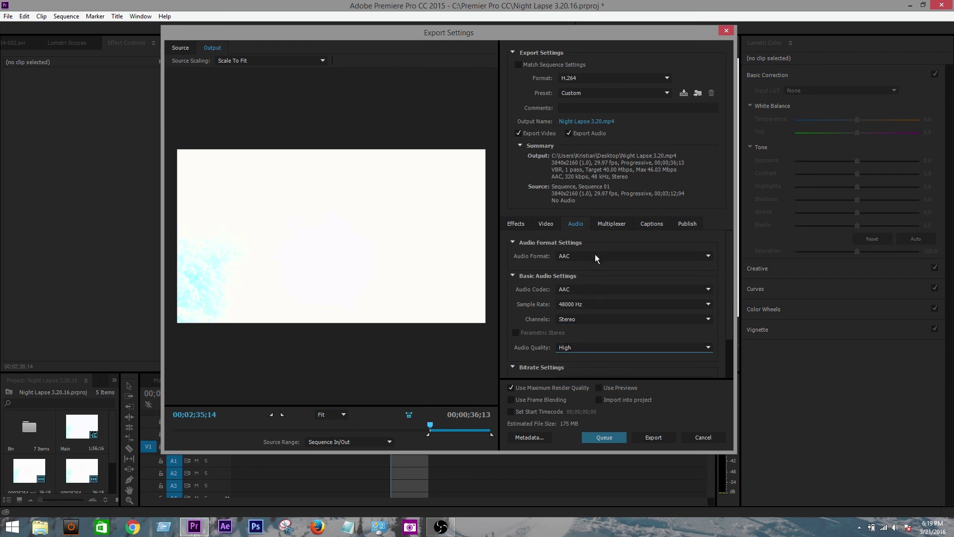
scroll(551, 266, "down", 2)
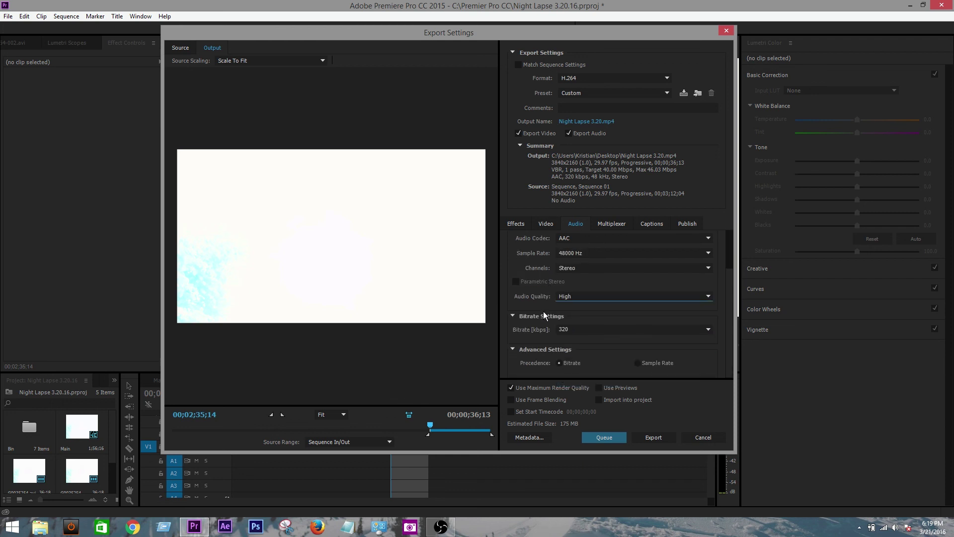
left_click(585, 329)
left_click(591, 317)
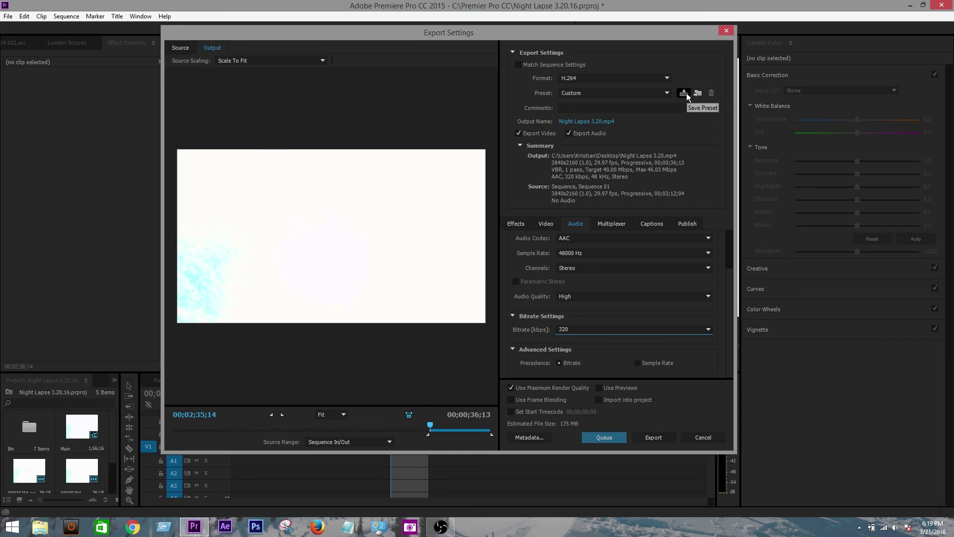
Export Sequence 01 now, encoding it to Night Lapse 3.20.mp4
left_click(646, 437)
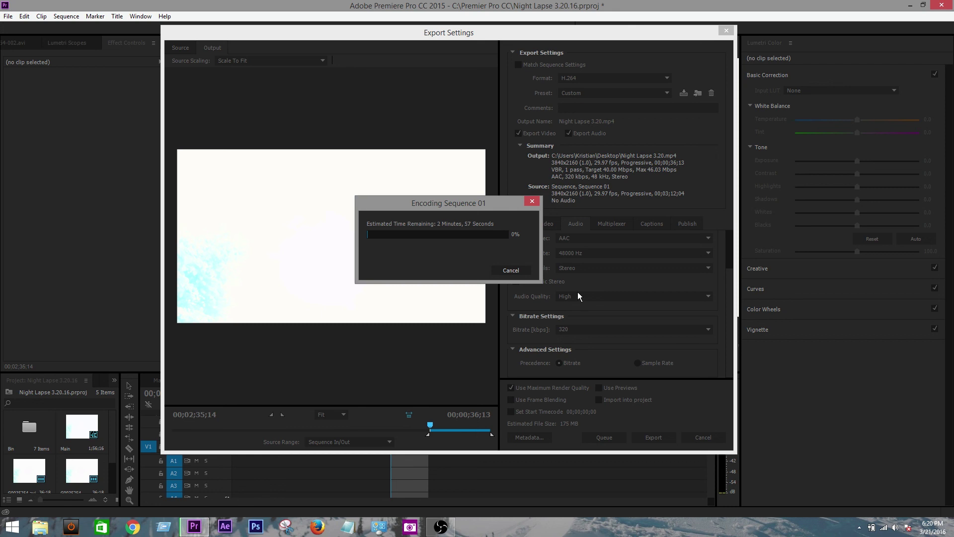